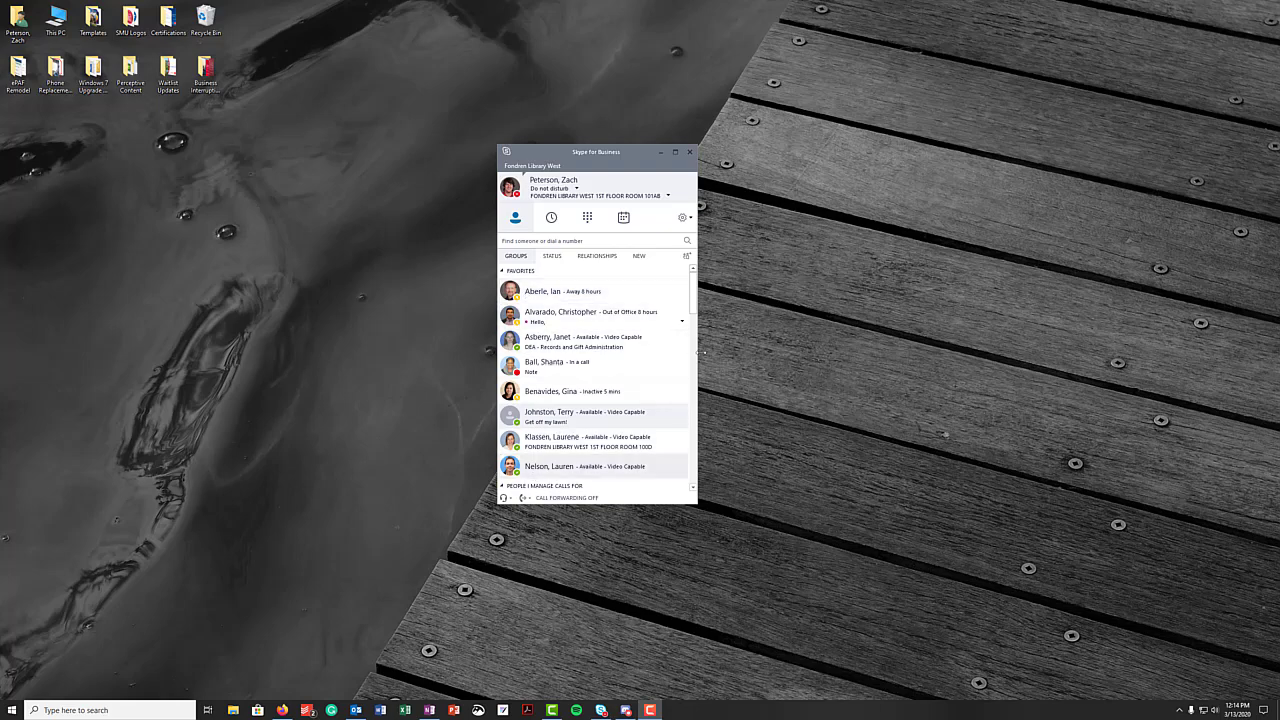
# Look through the recent conversations list and the meetings list, and return to the contacts list.
pyautogui.moveTo(694, 300)
pyautogui.mouseDown()
pyautogui.moveTo(694, 378)
pyautogui.moveTo(697, 290)
pyautogui.mouseUp()
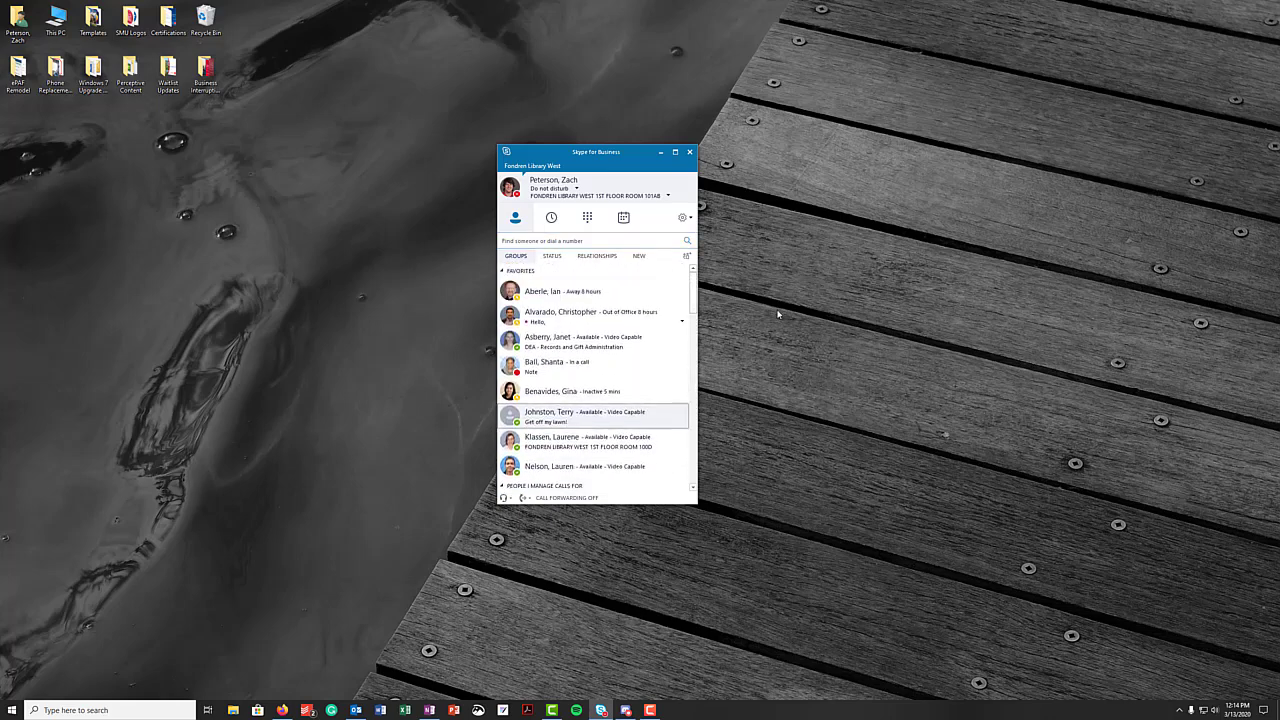
pyautogui.click(553, 217)
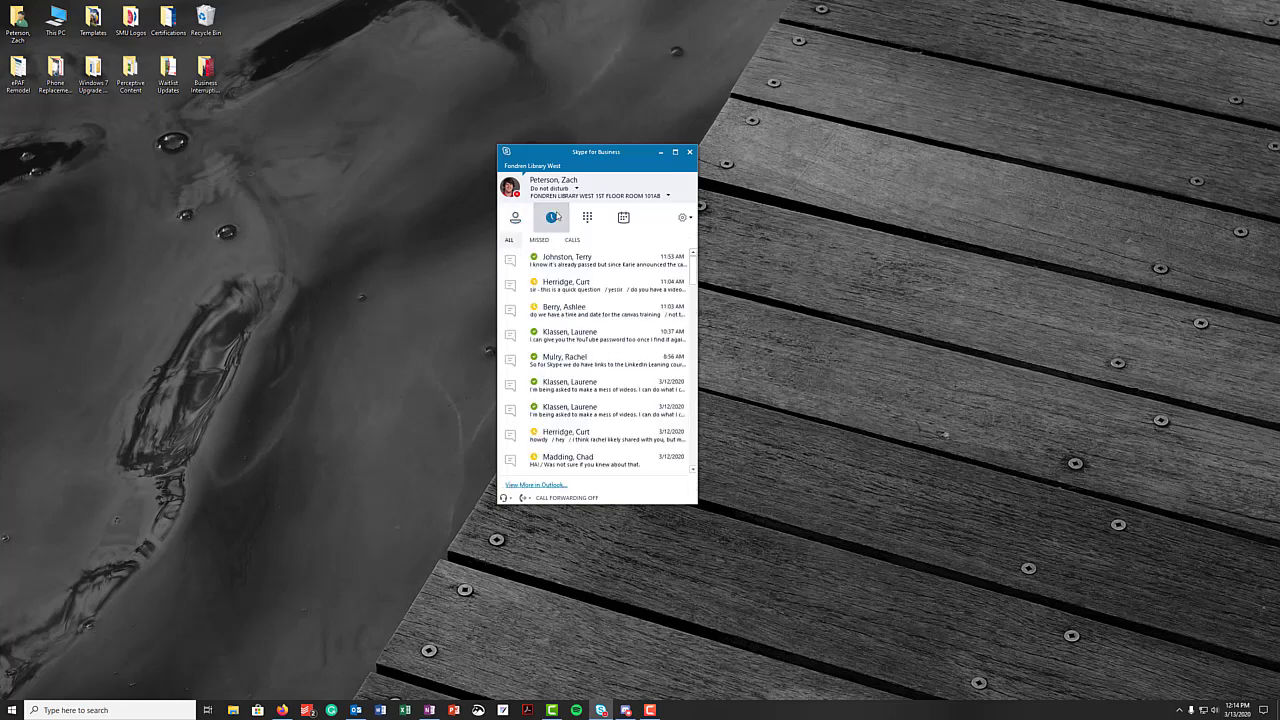
pyautogui.click(616, 216)
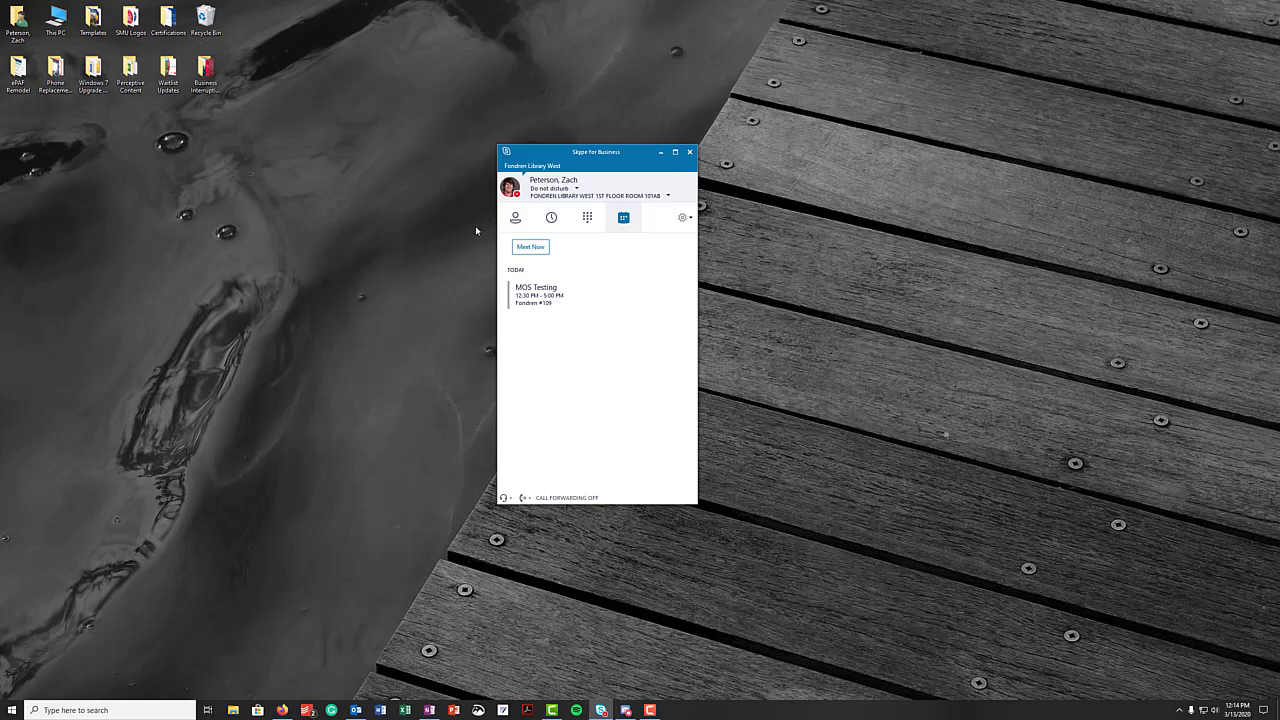
pyautogui.click(516, 217)
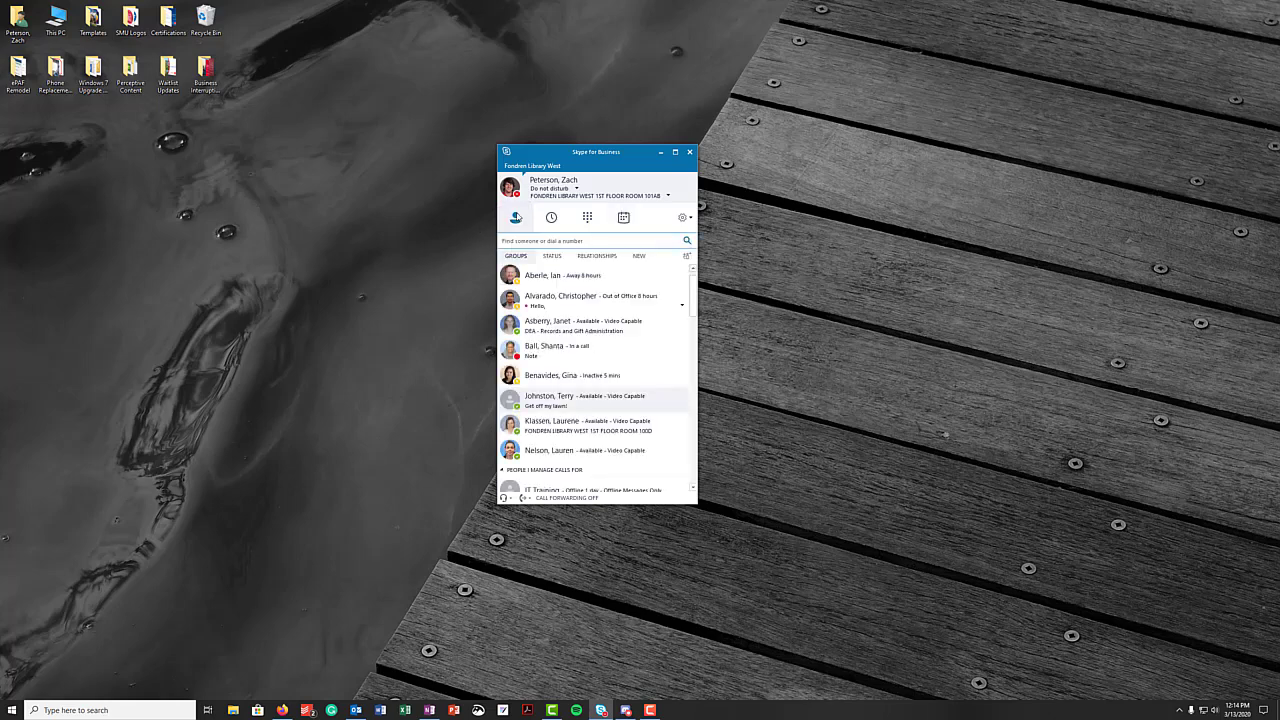
# Start a video call with the favourite contact in Room 100D, and hang up once it has connected.
pyautogui.doubleClick(560, 424)
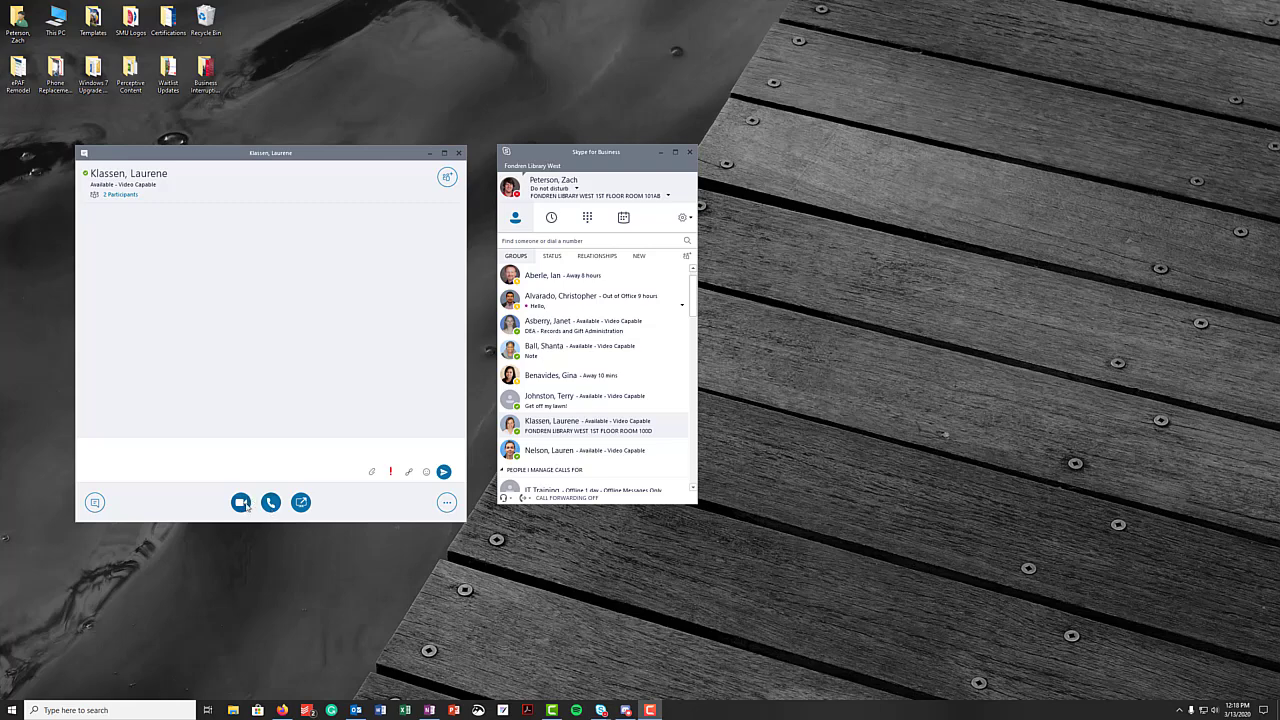
pyautogui.moveTo(244, 509)
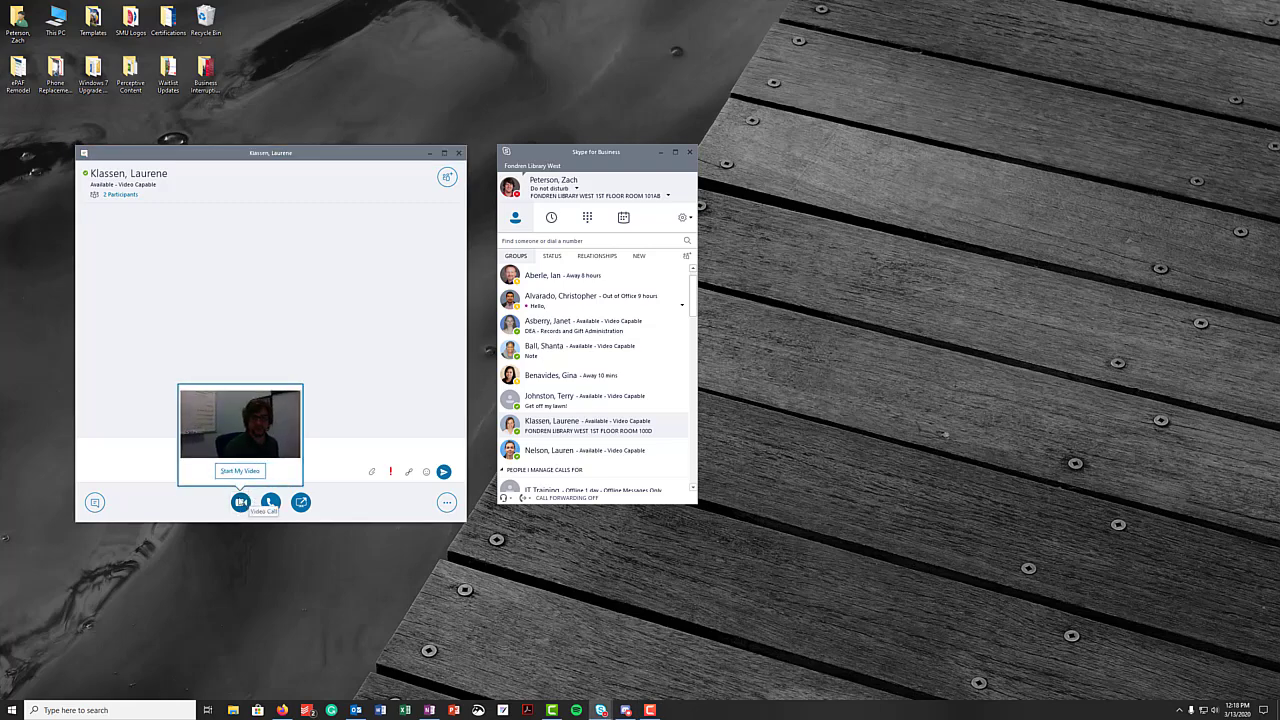
pyautogui.click(236, 475)
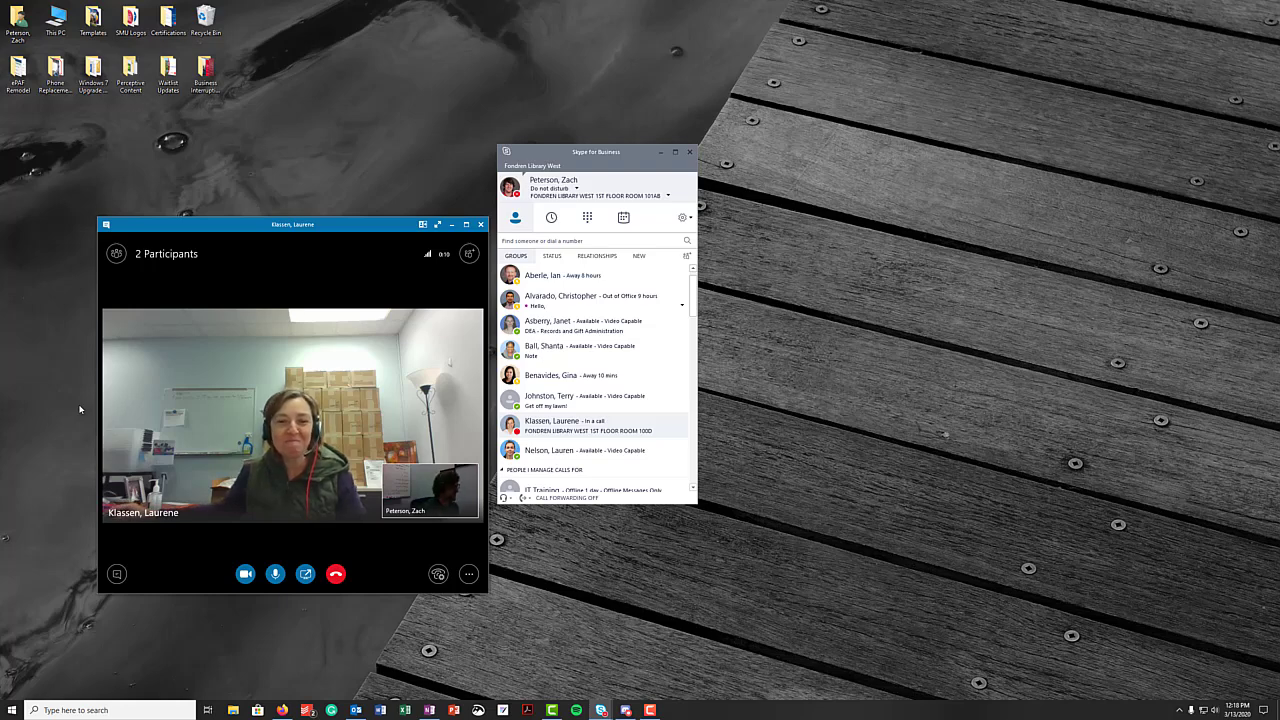
pyautogui.click(337, 575)
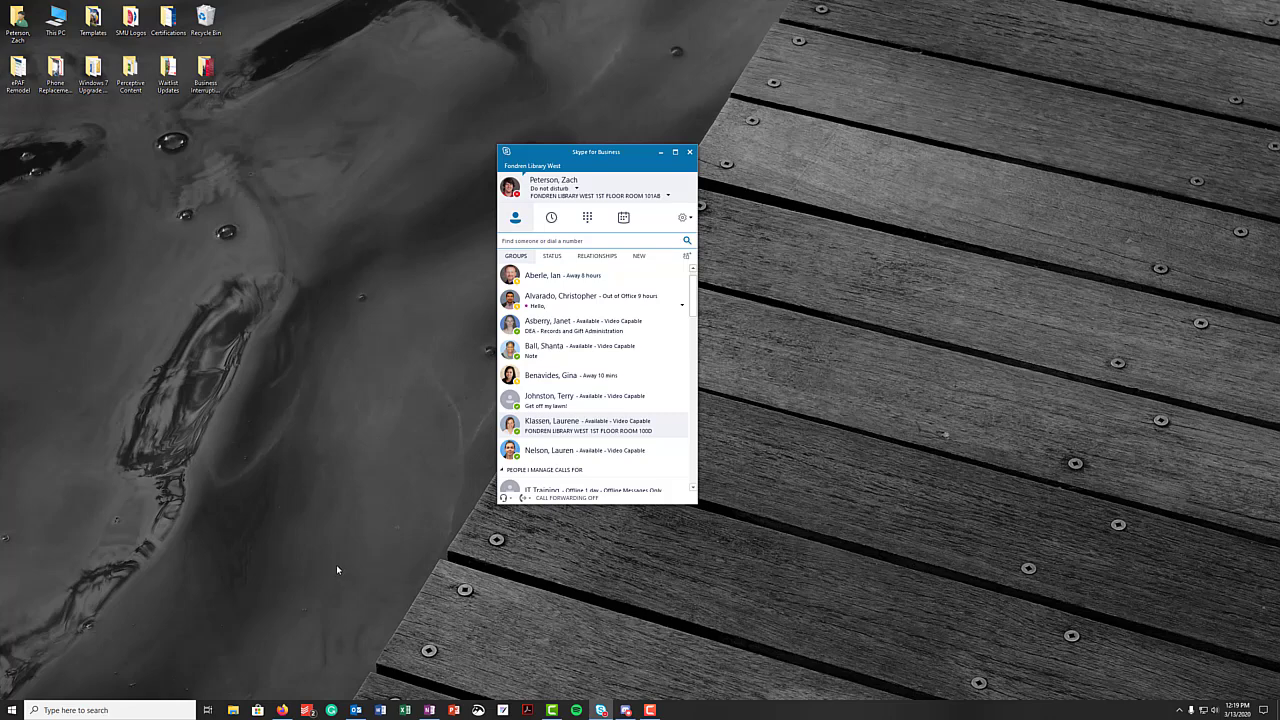
# Start an instant Meet Now meeting using Skype for Business audio and video, and enlarge the meeting window.
pyautogui.click(628, 216)
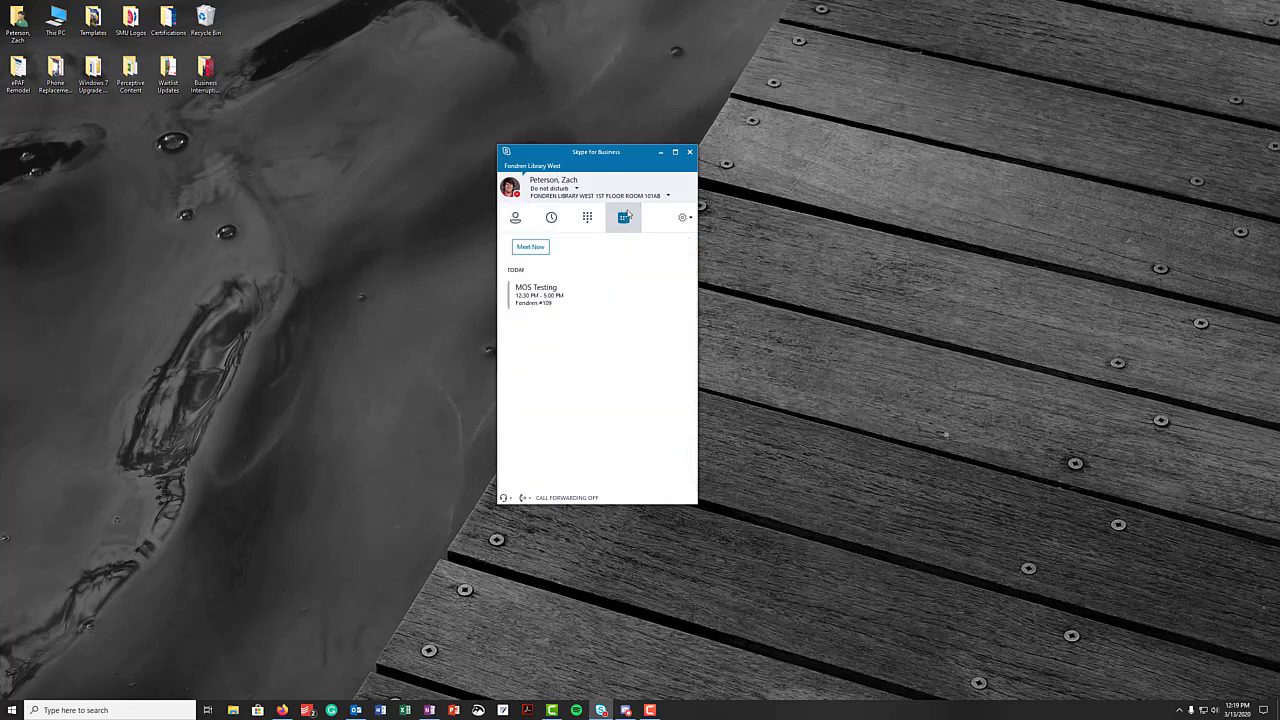
pyautogui.click(538, 254)
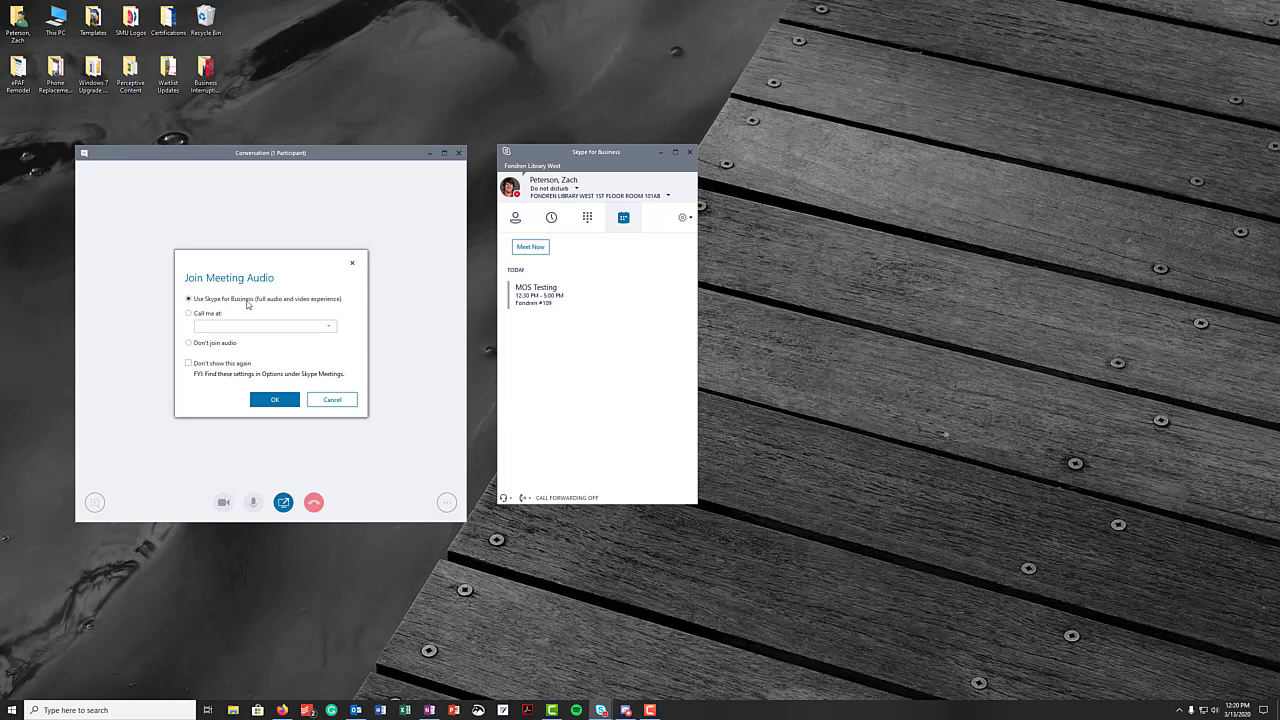
pyautogui.click(271, 401)
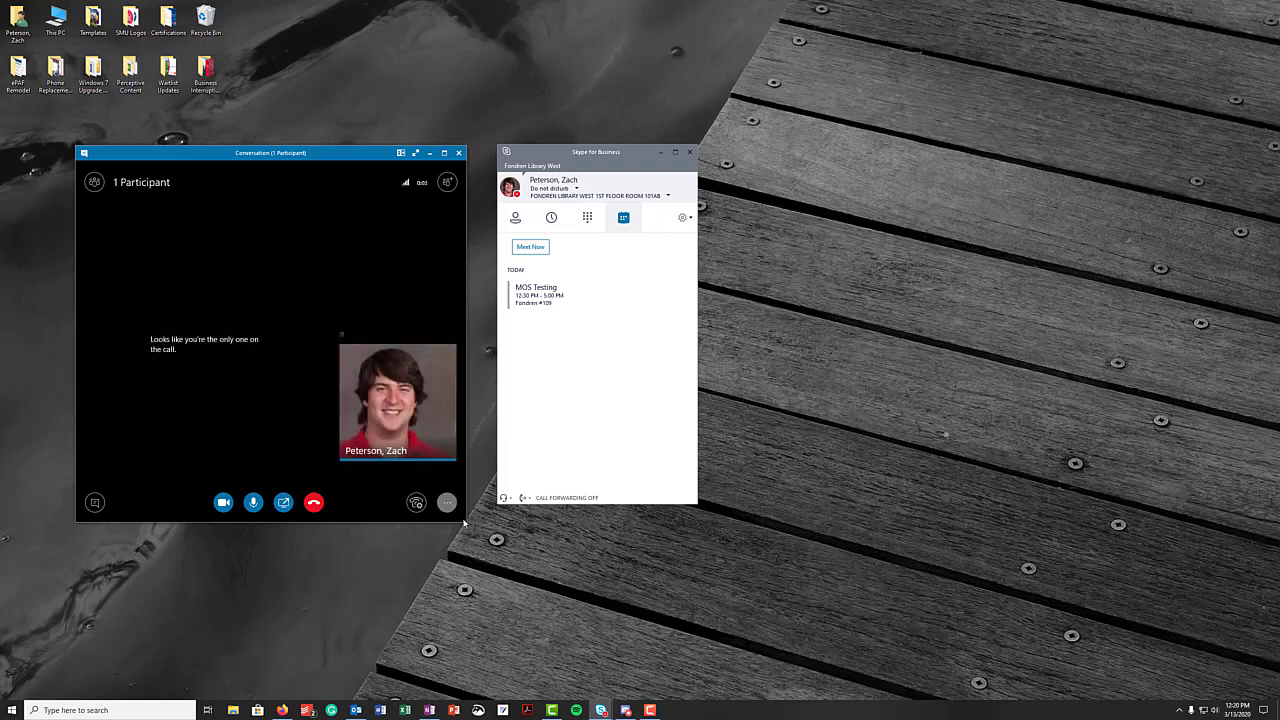
pyautogui.moveTo(465, 521); pyautogui.dragTo(1048, 636)
pyautogui.moveTo(478, 159); pyautogui.dragTo(508, 131)
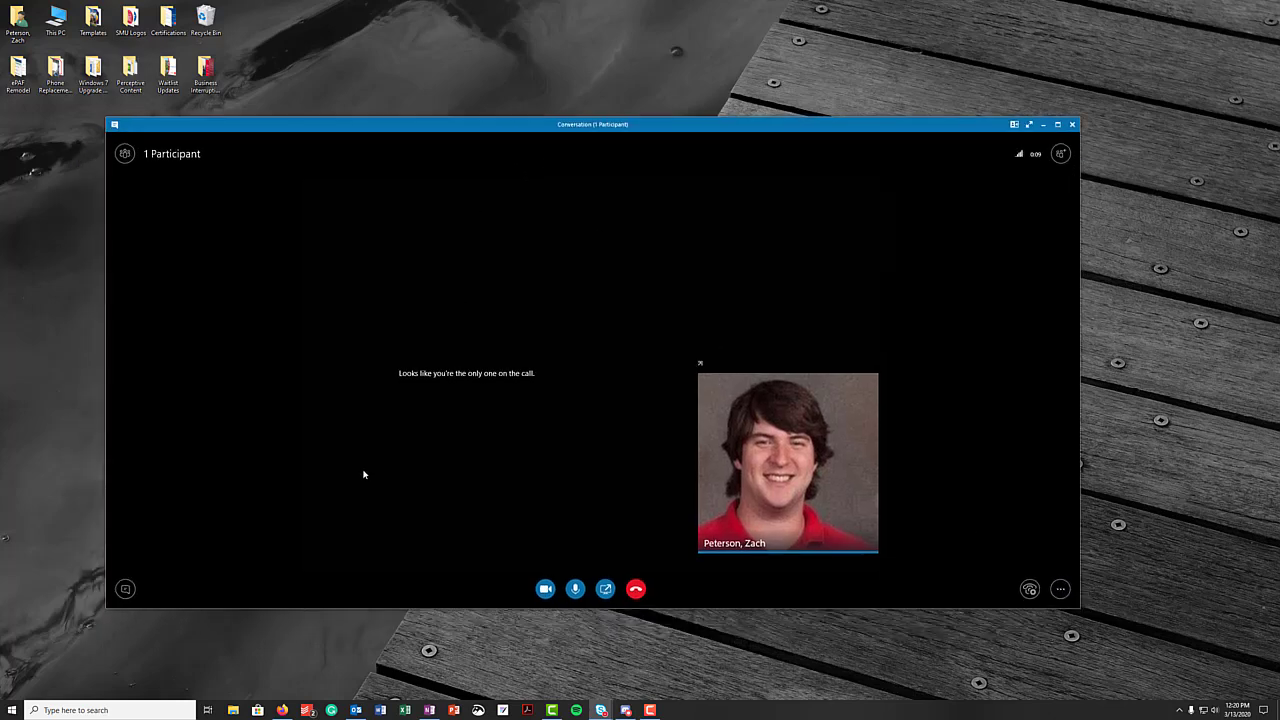
# Browse the contacts that can be invited to the meeting by name or phone number, without inviting anyone.
pyautogui.click(1061, 155)
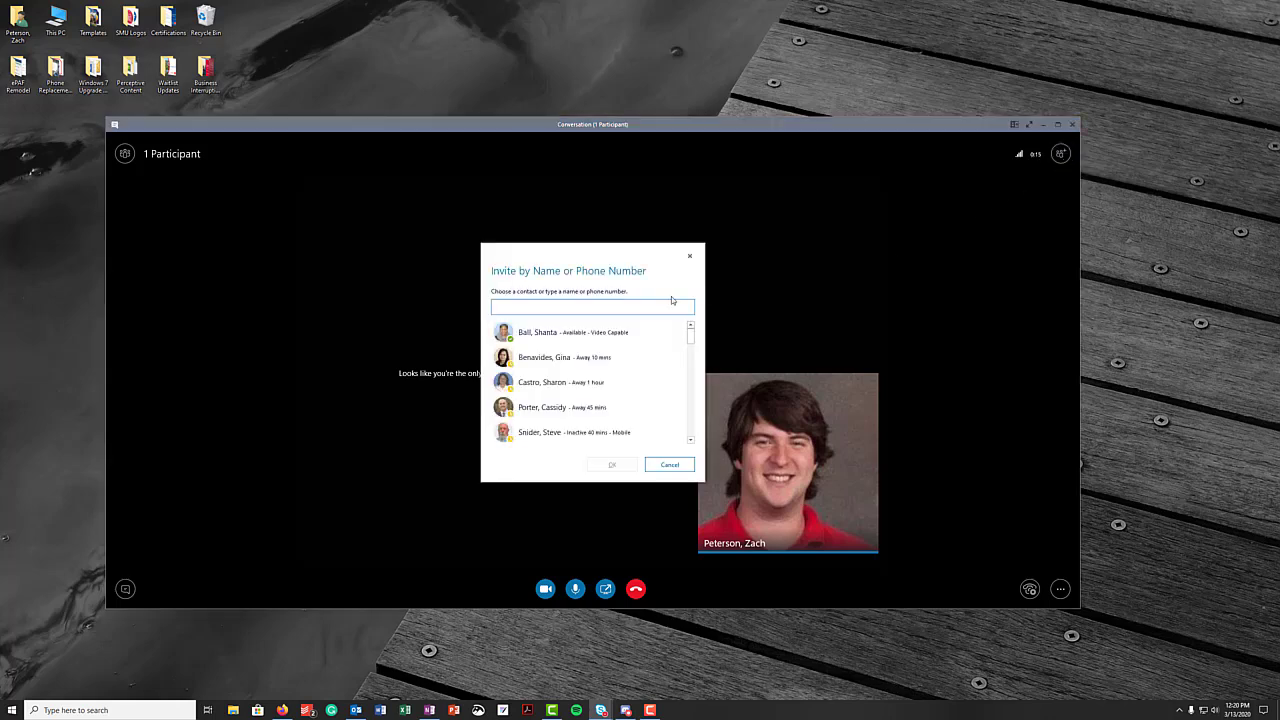
pyautogui.moveTo(690, 341); pyautogui.dragTo(689, 379)
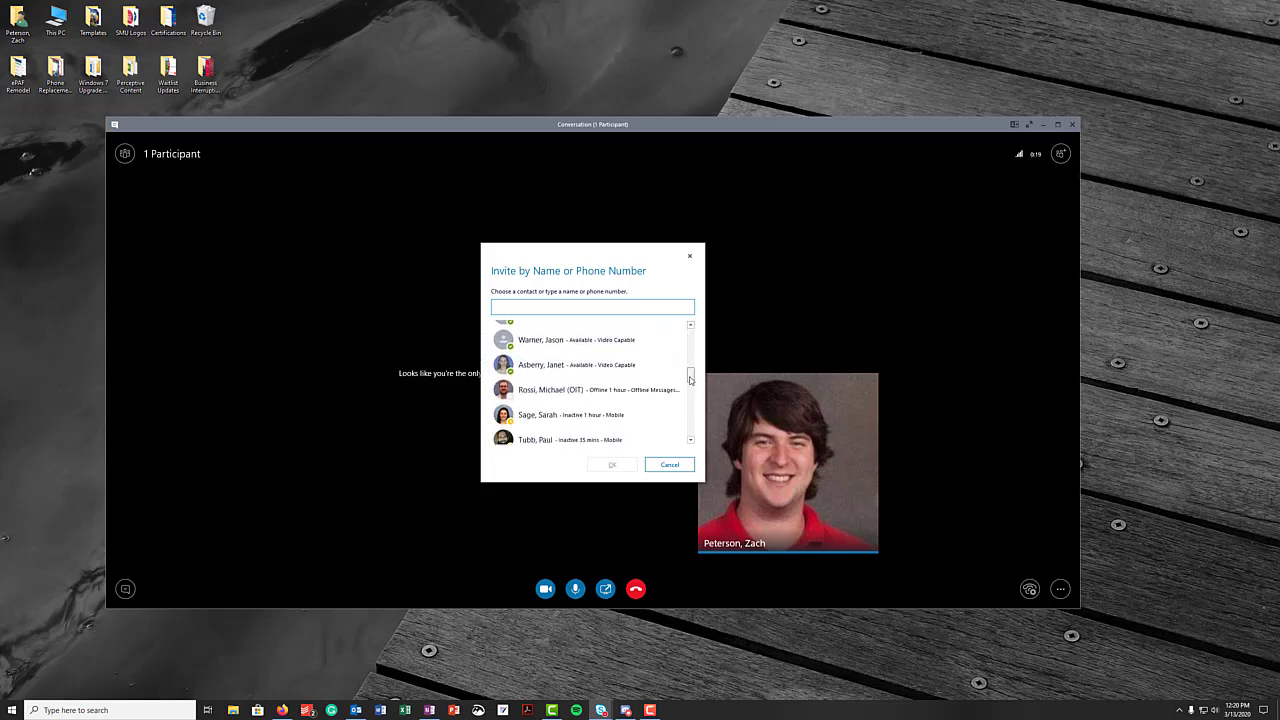
pyautogui.click(689, 256)
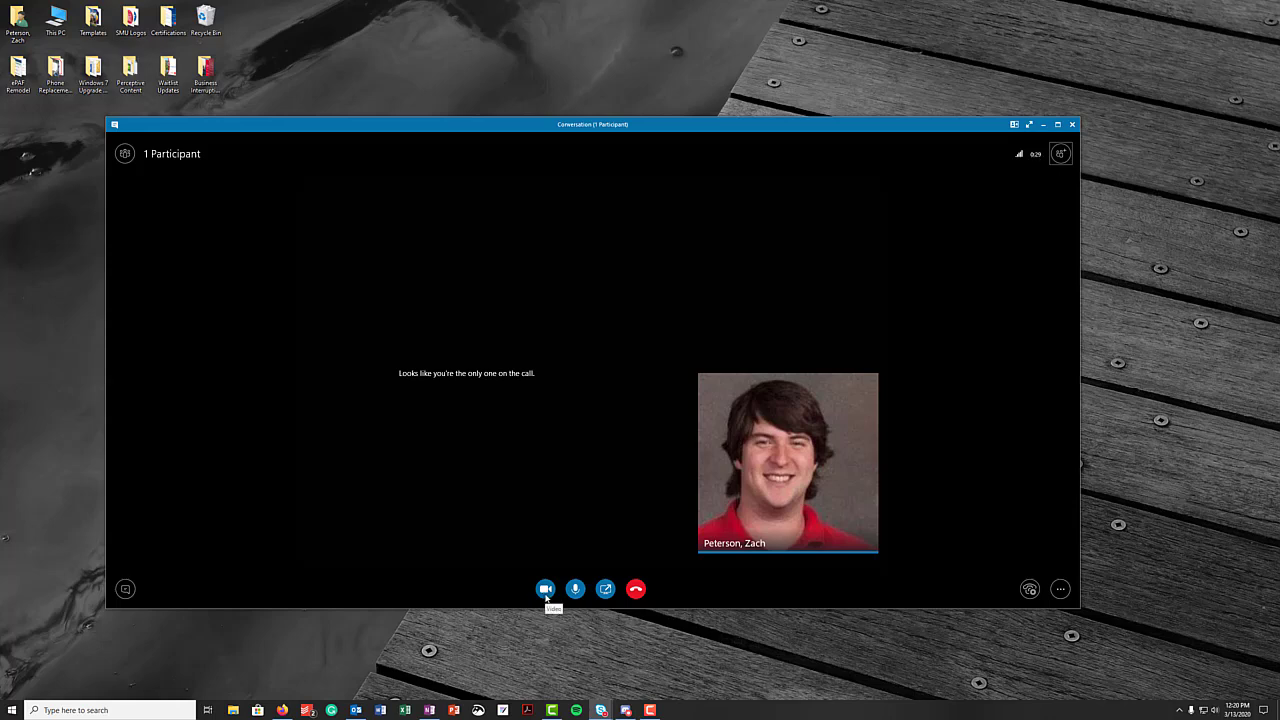
# Share the primary monitor in the meeting, accepting the visibility notice, and stop sharing it.
pyautogui.click(605, 592)
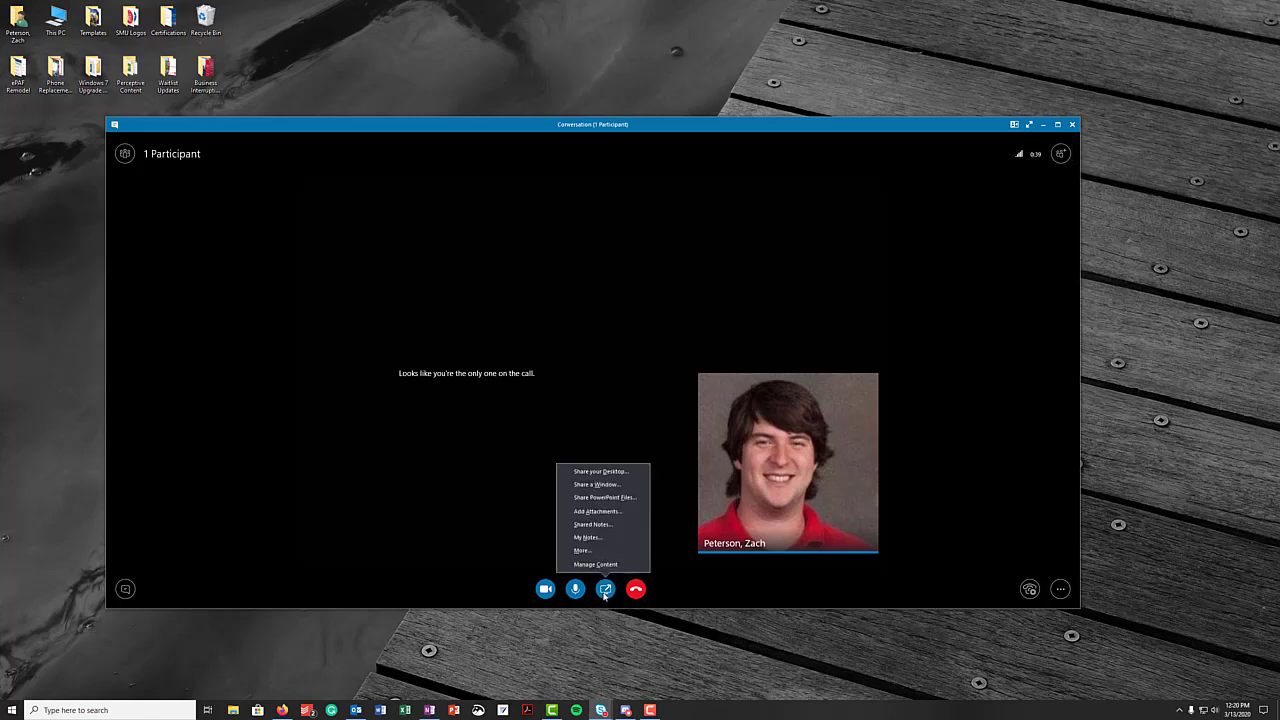
pyautogui.click(605, 471)
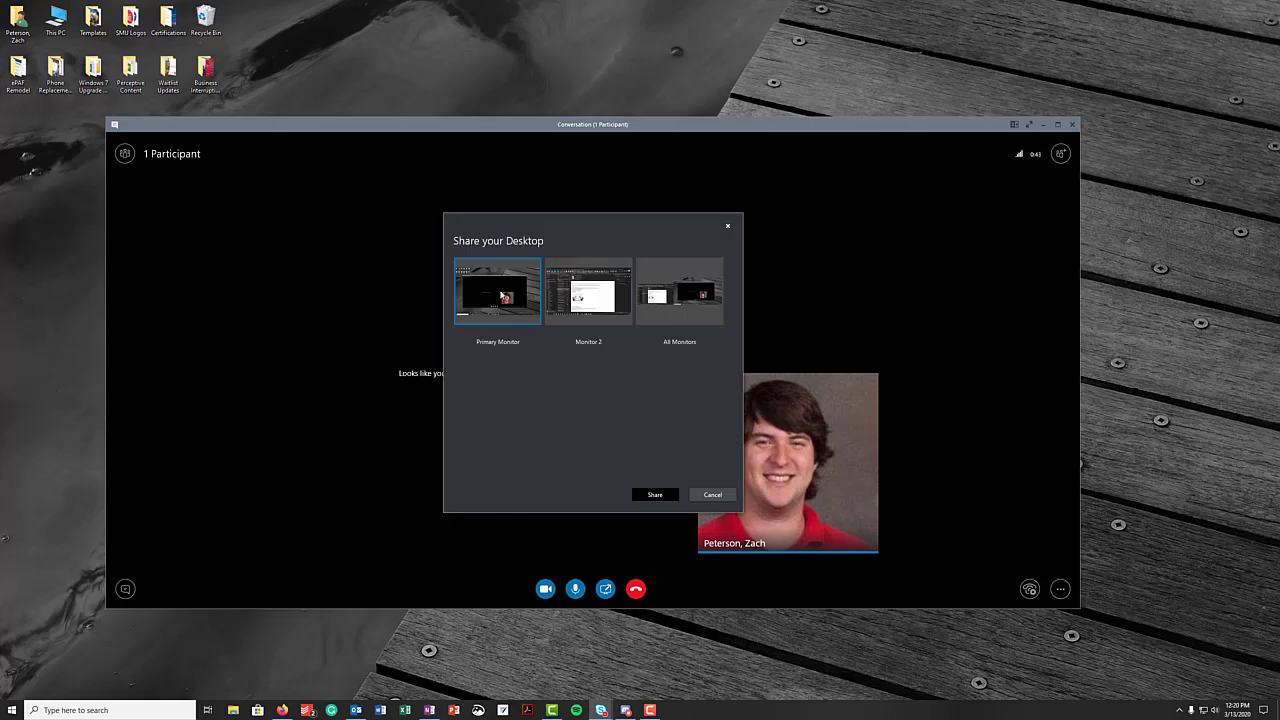
pyautogui.click(641, 497)
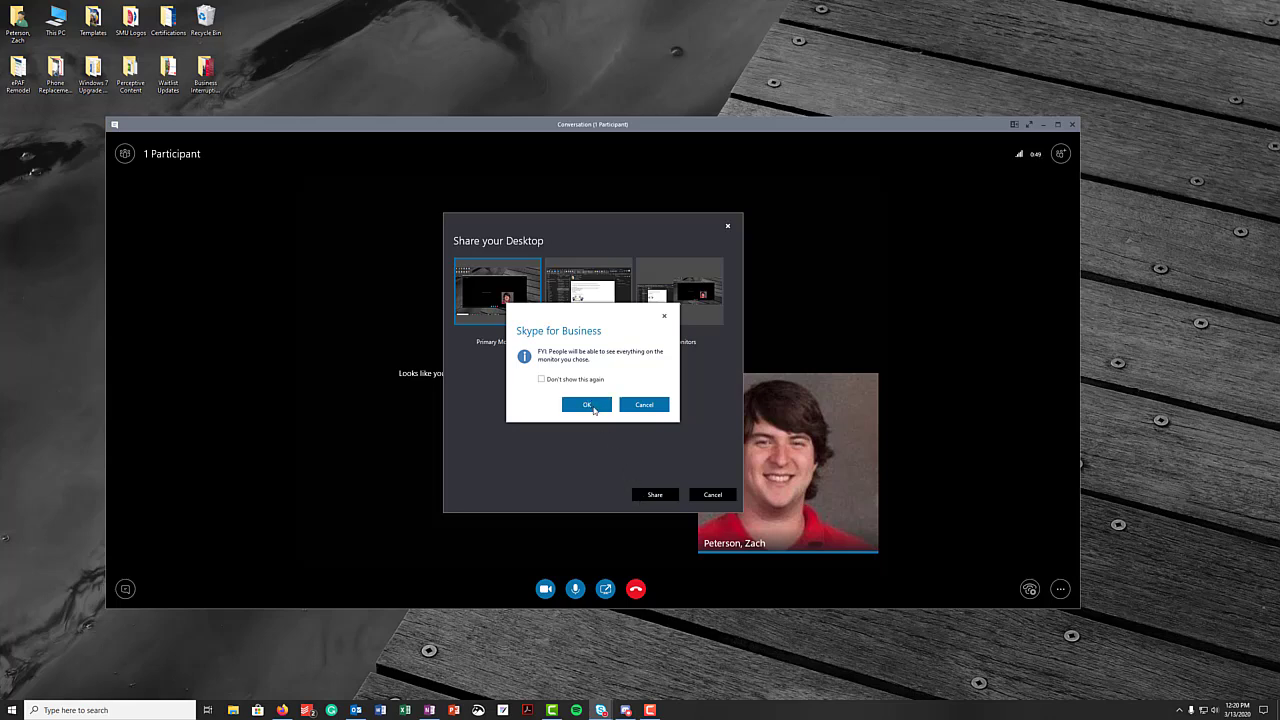
pyautogui.click(594, 410)
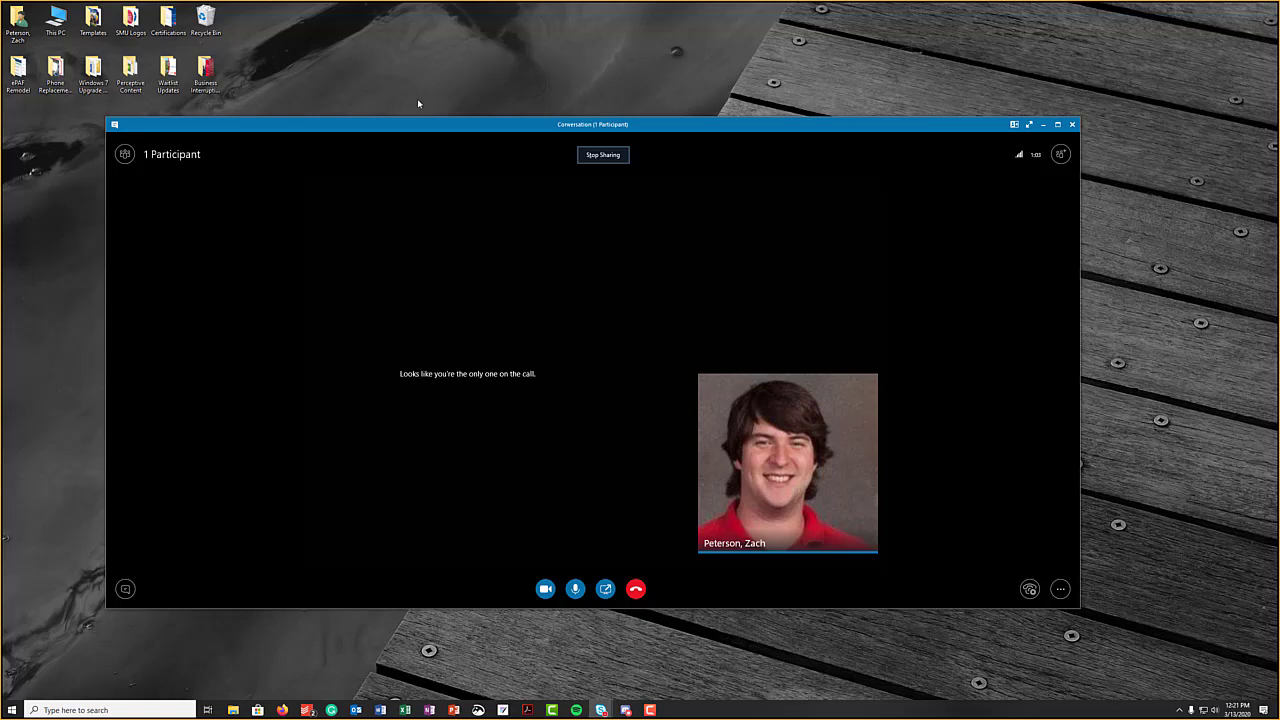
pyautogui.click(596, 155)
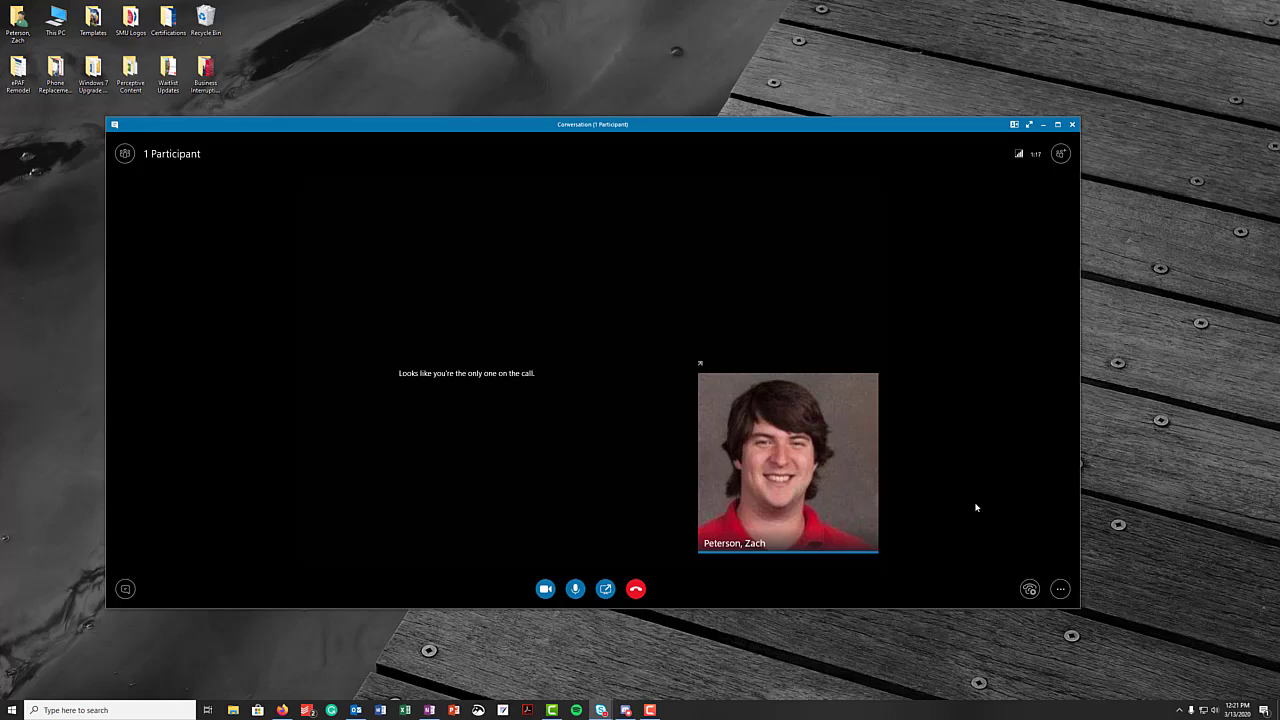
# Examine the call controls with the dial pad and the additional meeting options, and dismiss them.
pyautogui.click(1030, 590)
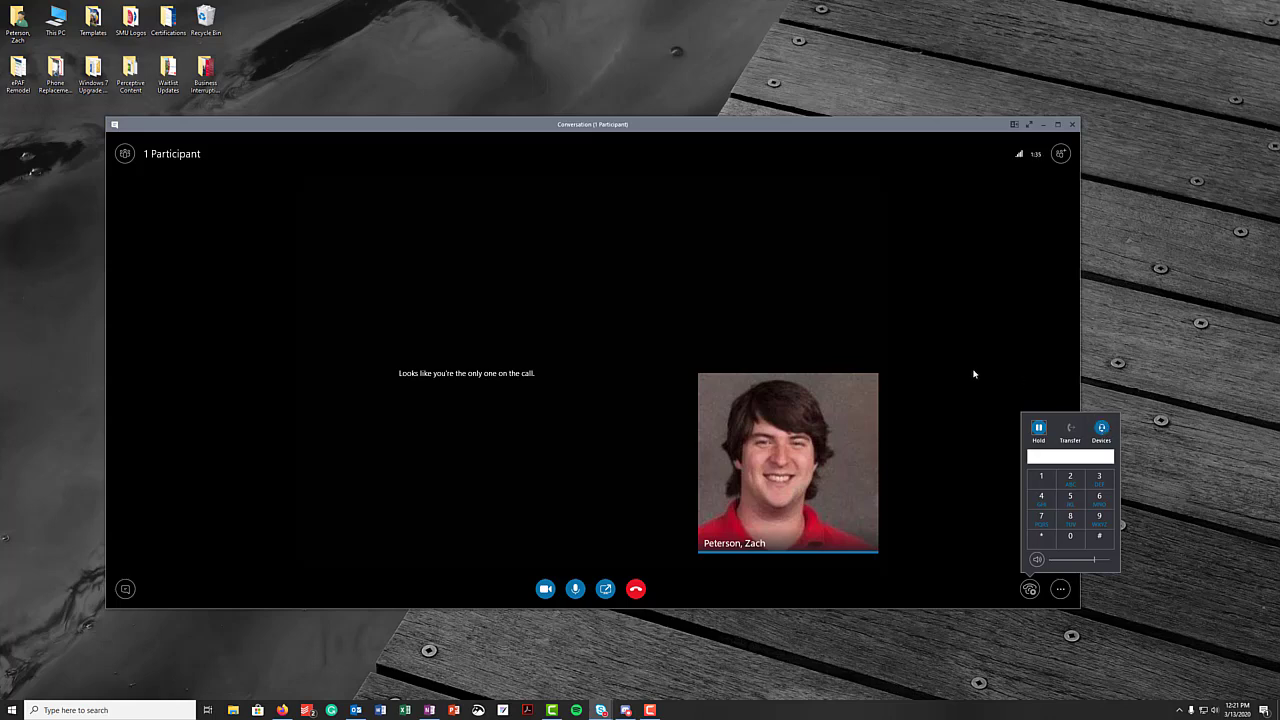
pyautogui.click(1058, 592)
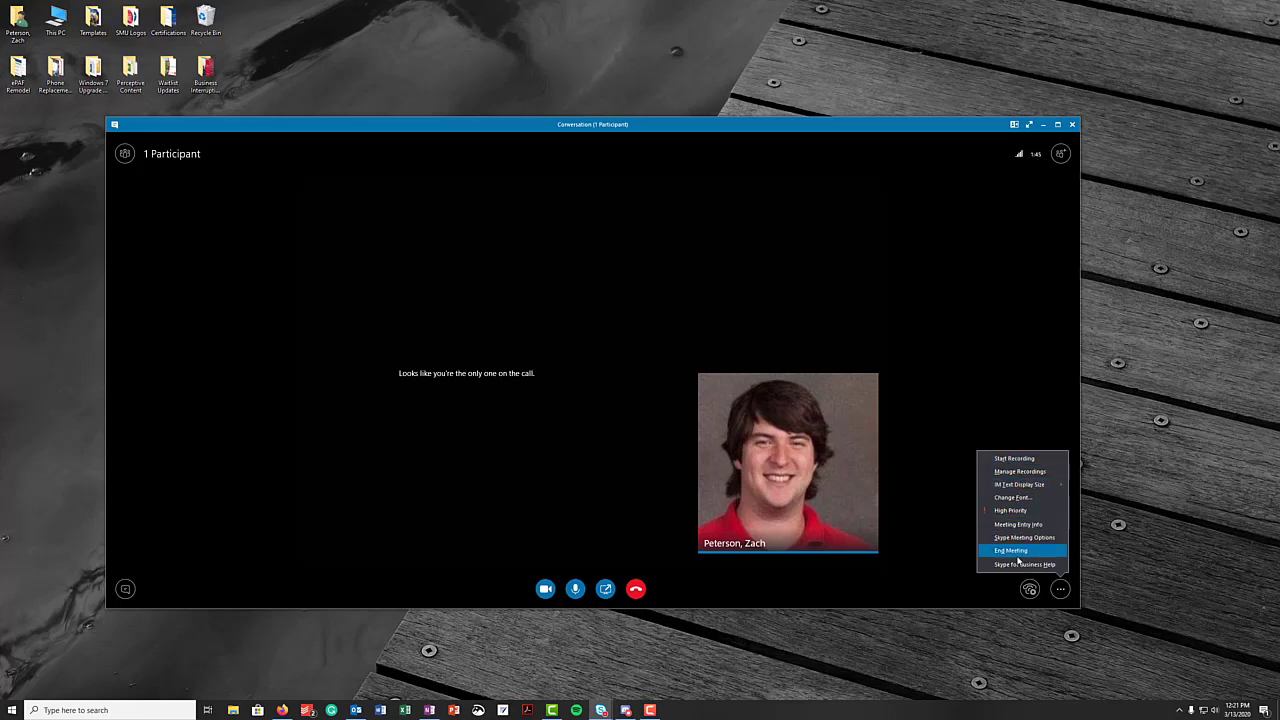
pyautogui.click(950, 585)
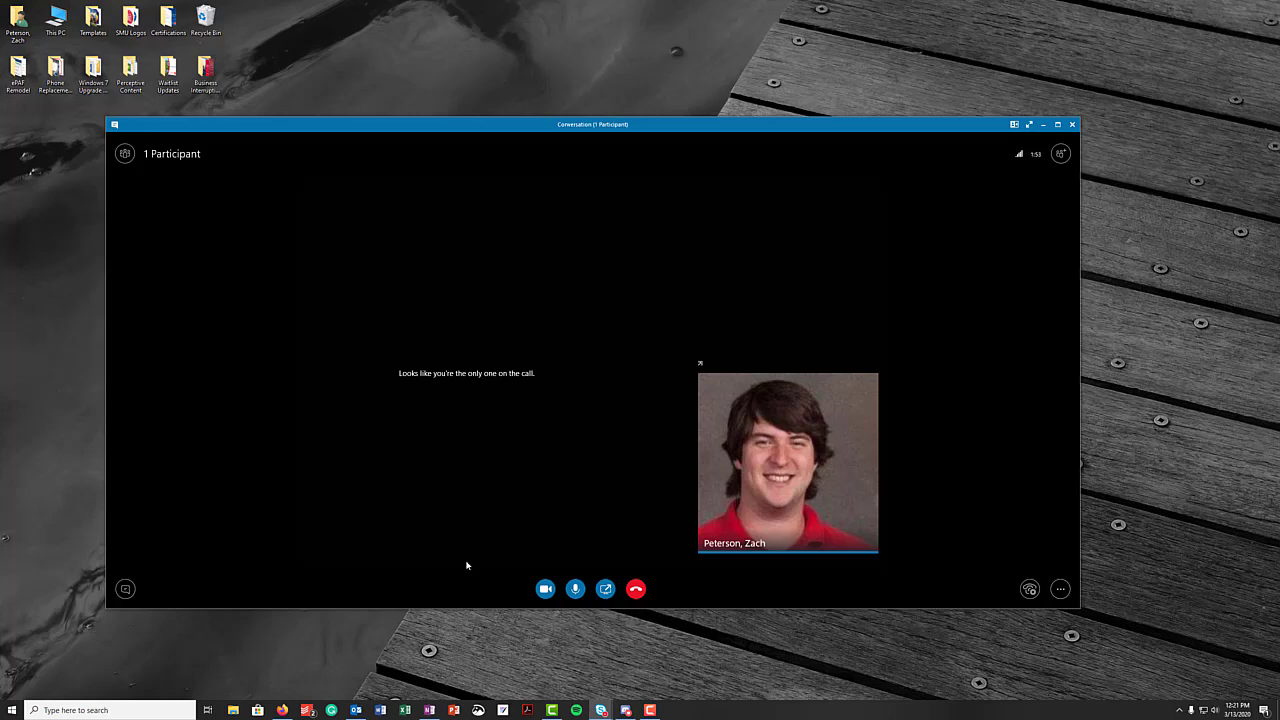
# View the meeting's participant list and its instant-message conversation, closing each one again.
pyautogui.click(125, 155)
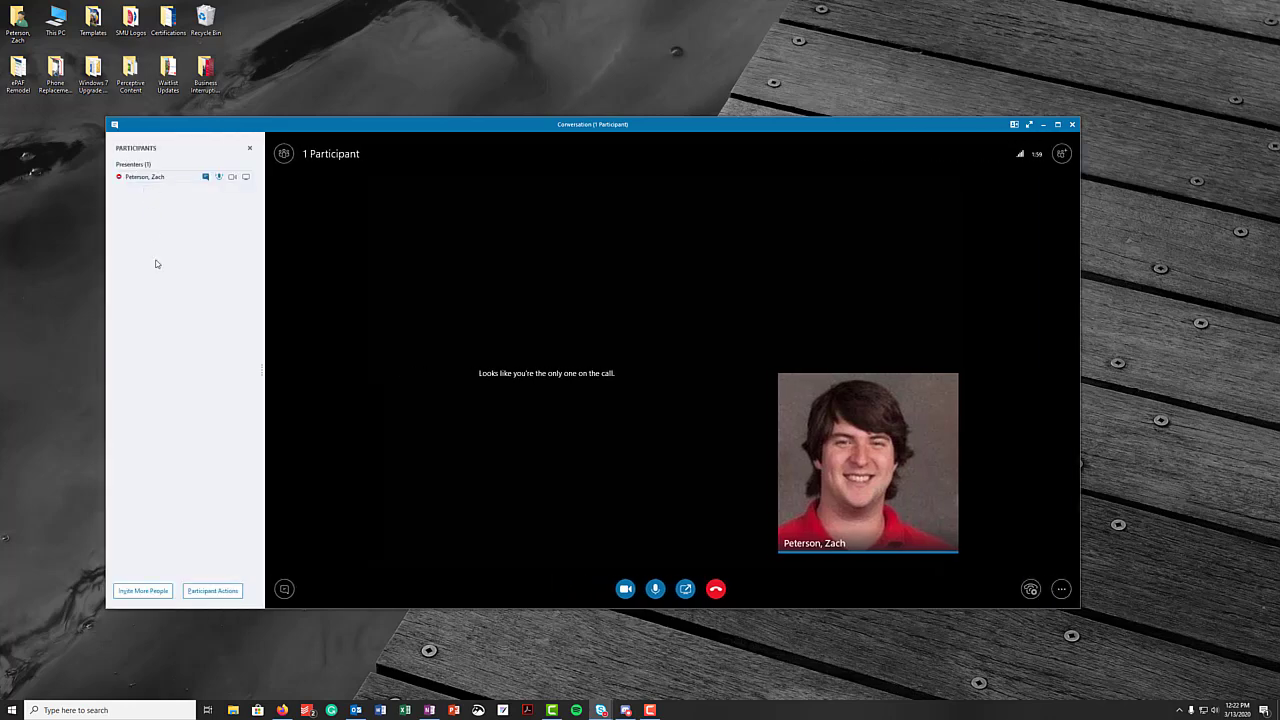
pyautogui.click(250, 150)
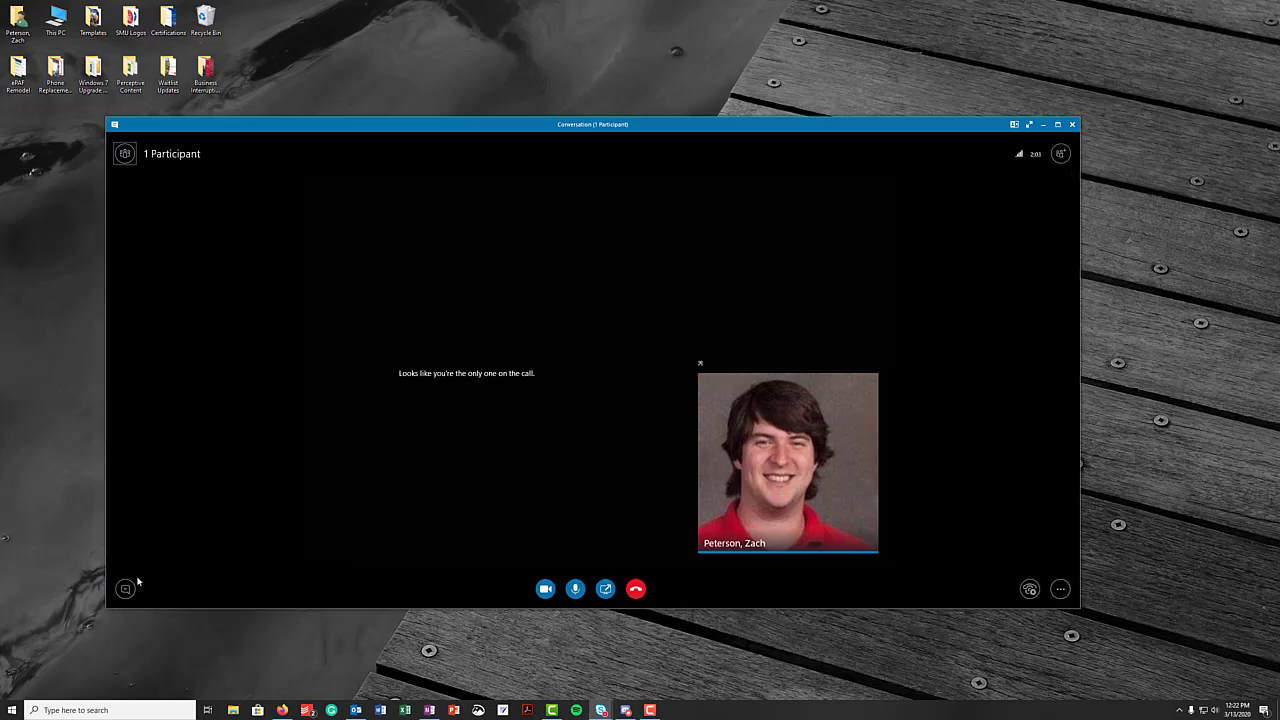
pyautogui.click(125, 588)
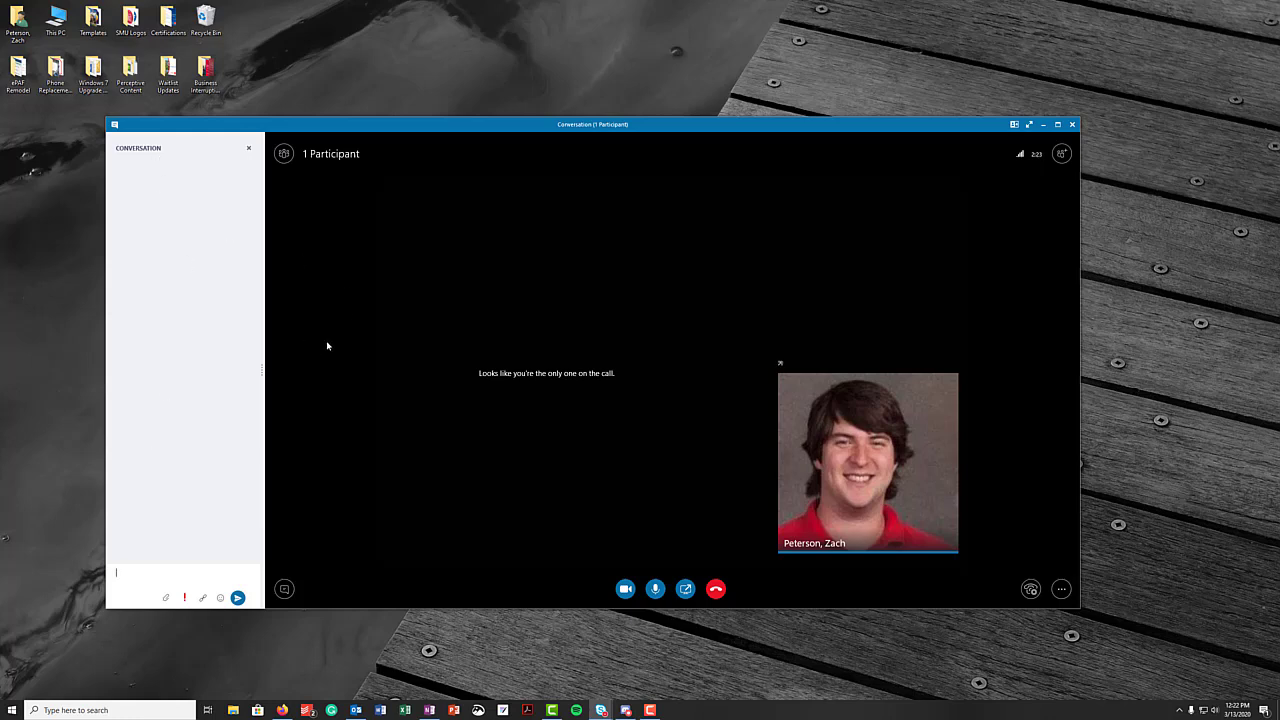
pyautogui.click(249, 148)
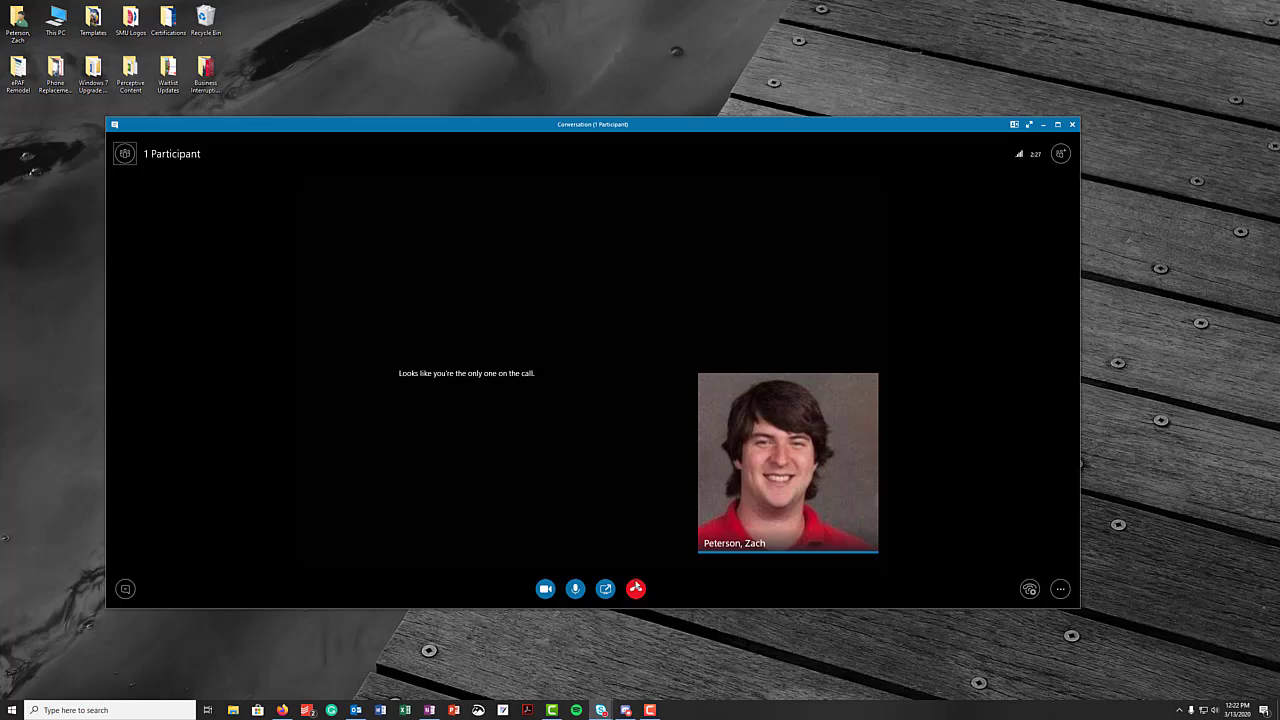
# Leave the meeting call and close its conversation window.
pyautogui.click(636, 589)
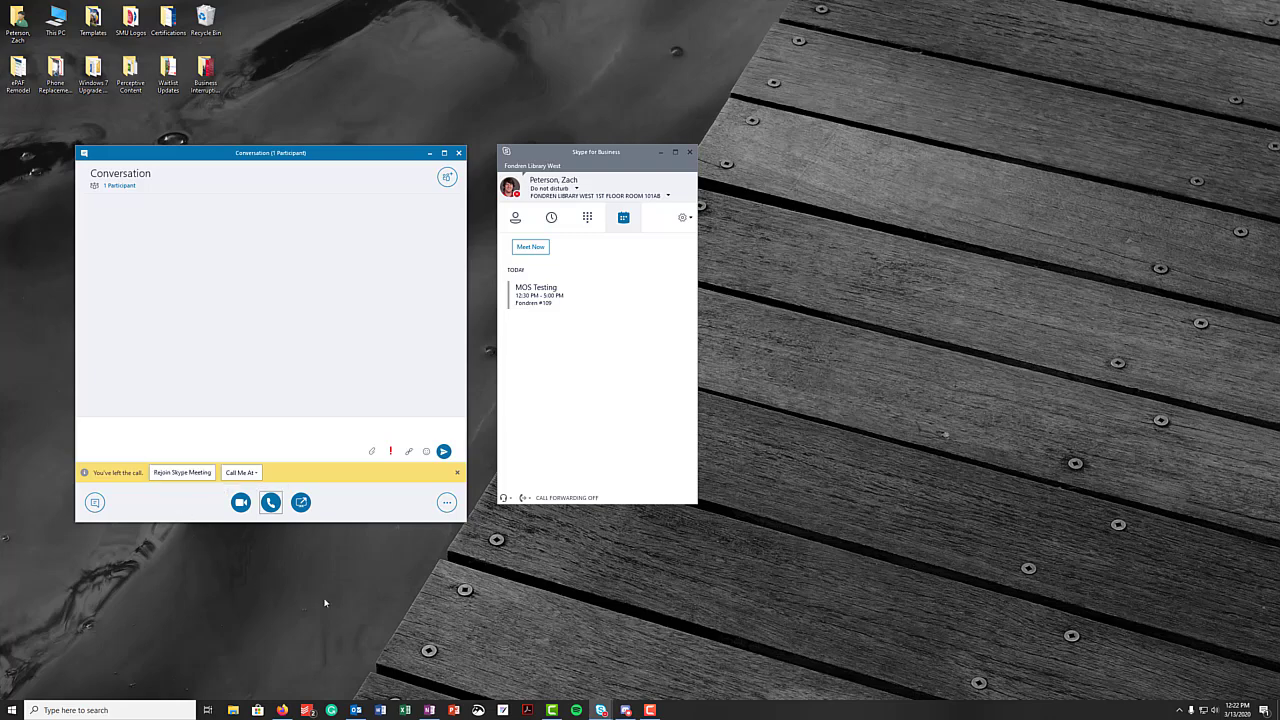
pyautogui.click(458, 152)
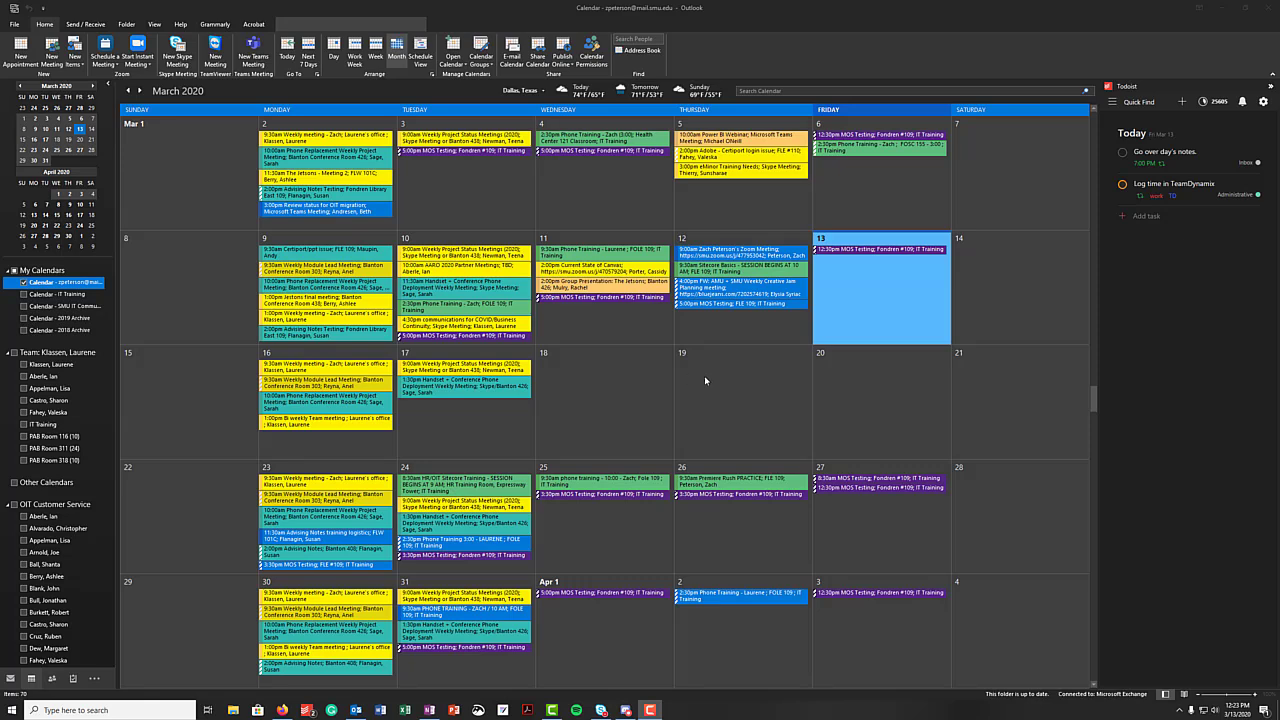
# In the Outlook calendar, create a timed appointment with the subject "Meeting" on Wednesday 3/18/2020, starting at 10:00 AM.
pyautogui.click(615, 373)
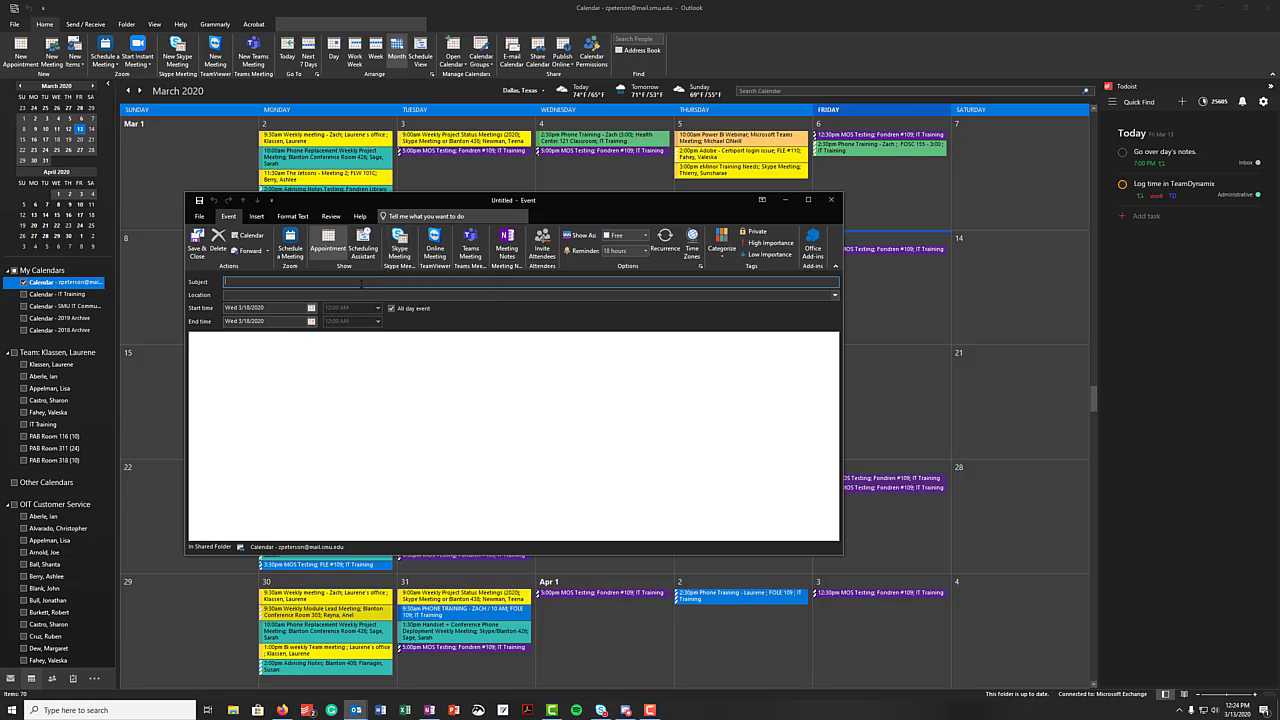
pyautogui.write('Med')
pyautogui.write('ting')
pyautogui.click(399, 309)
pyautogui.click(378, 308)
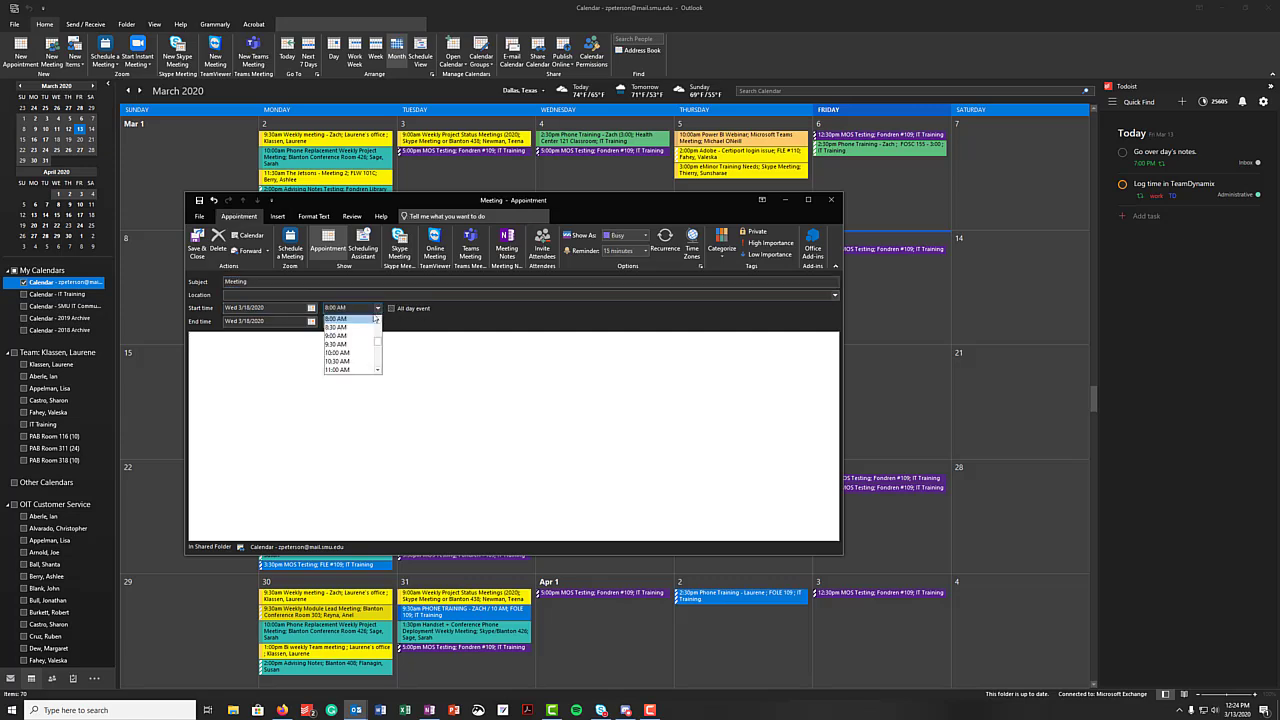
pyautogui.click(355, 354)
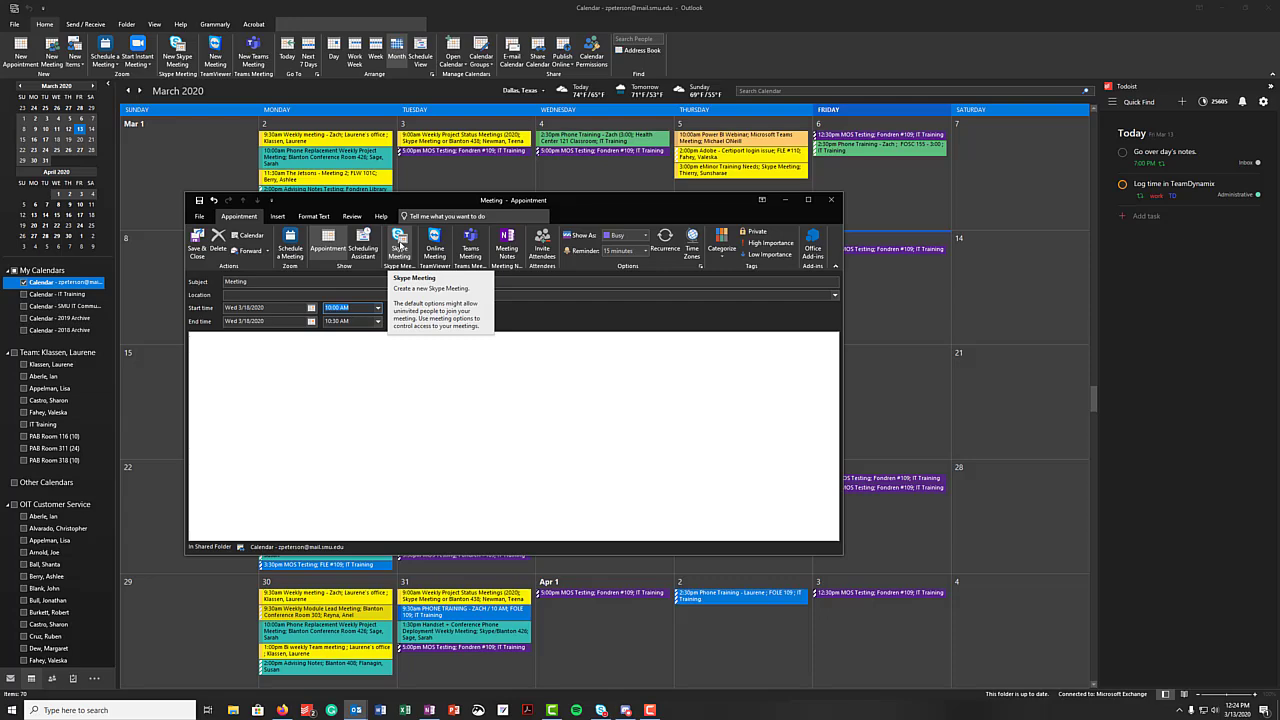
# Turn the appointment into a Skype Meeting and add the colleague as its invitee.
pyautogui.click(400, 249)
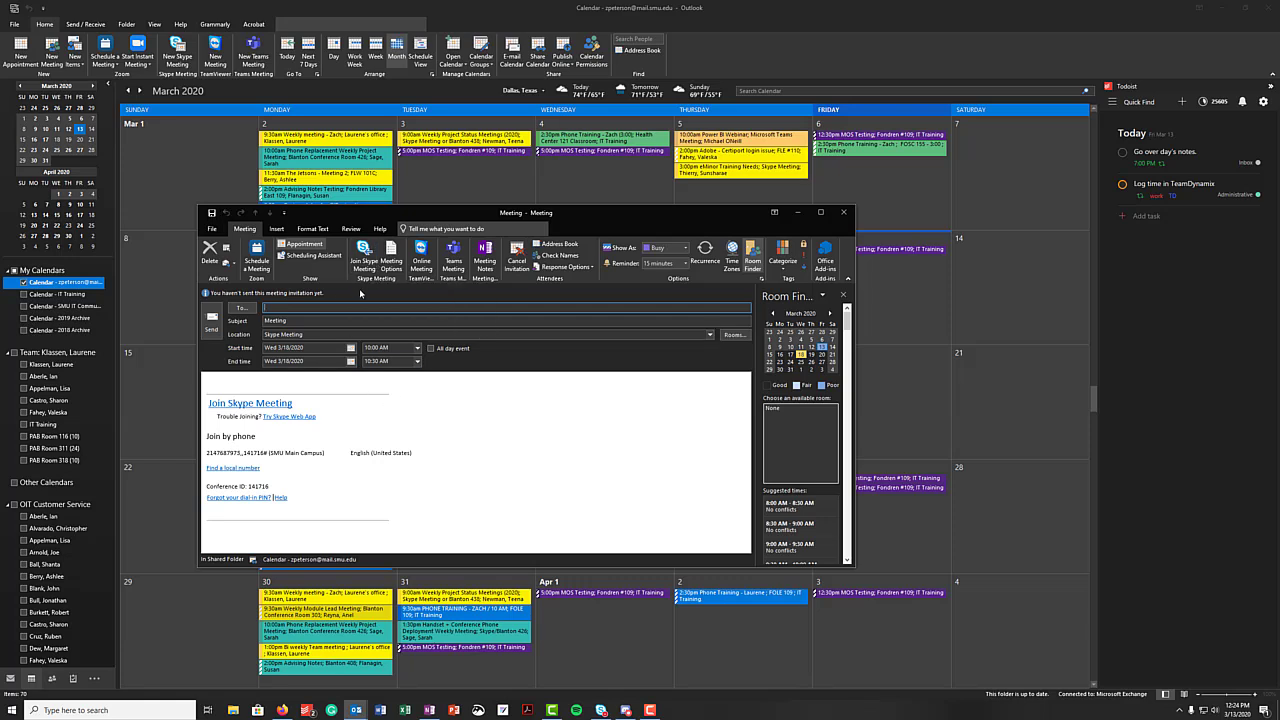
pyautogui.write('kl')
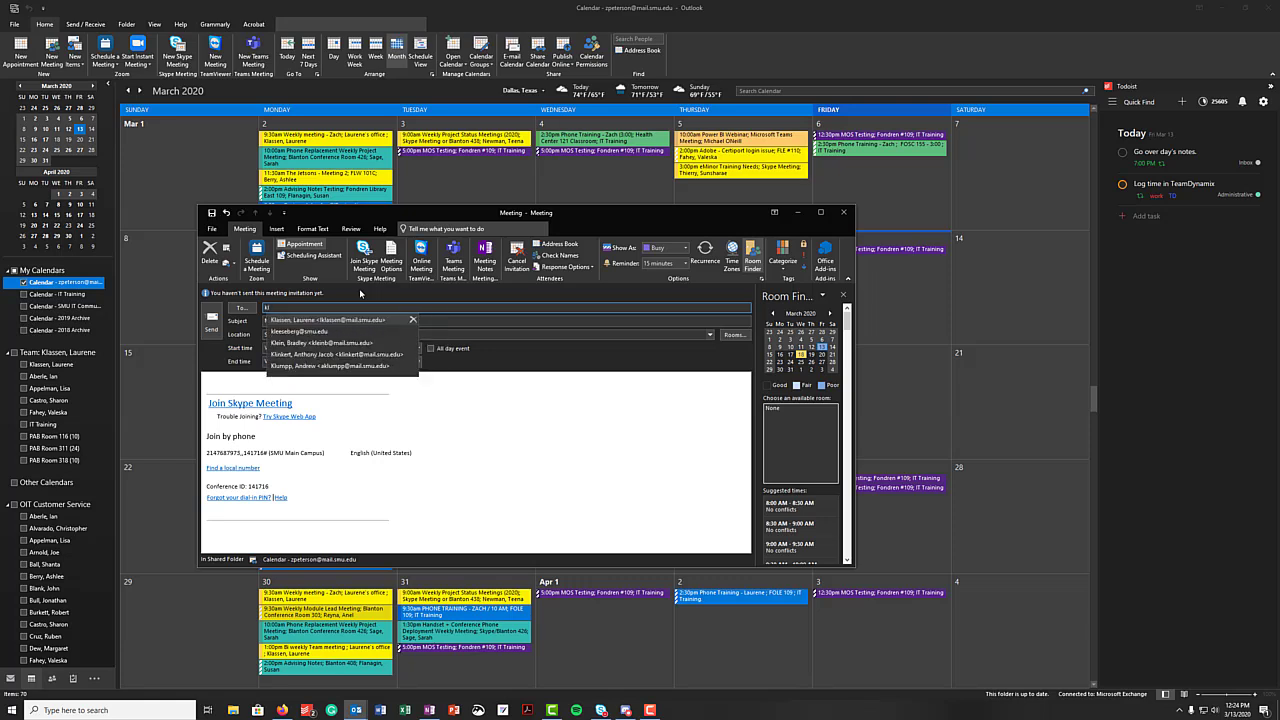
pyautogui.press('Return')
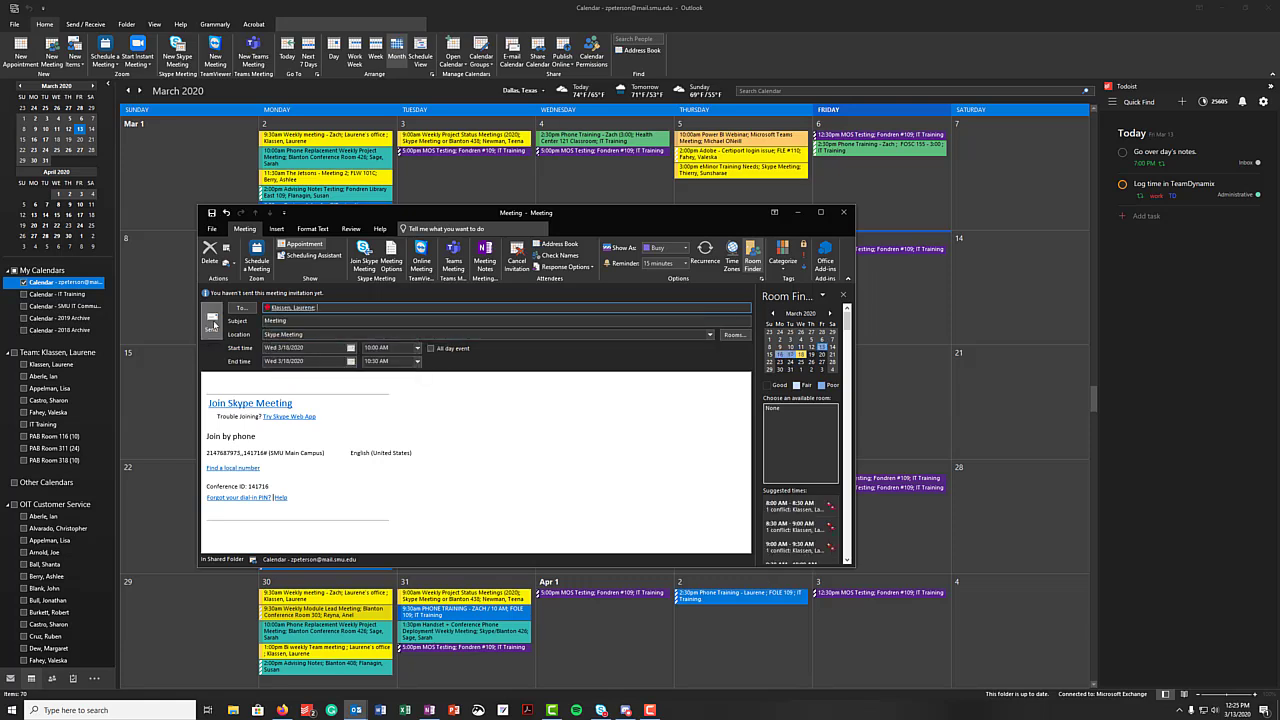
# Change the invitation's subject to "Test Meeting" and send it to the invitee.
pyautogui.click(264, 321)
pyautogui.write('Test')
pyautogui.click(216, 334)
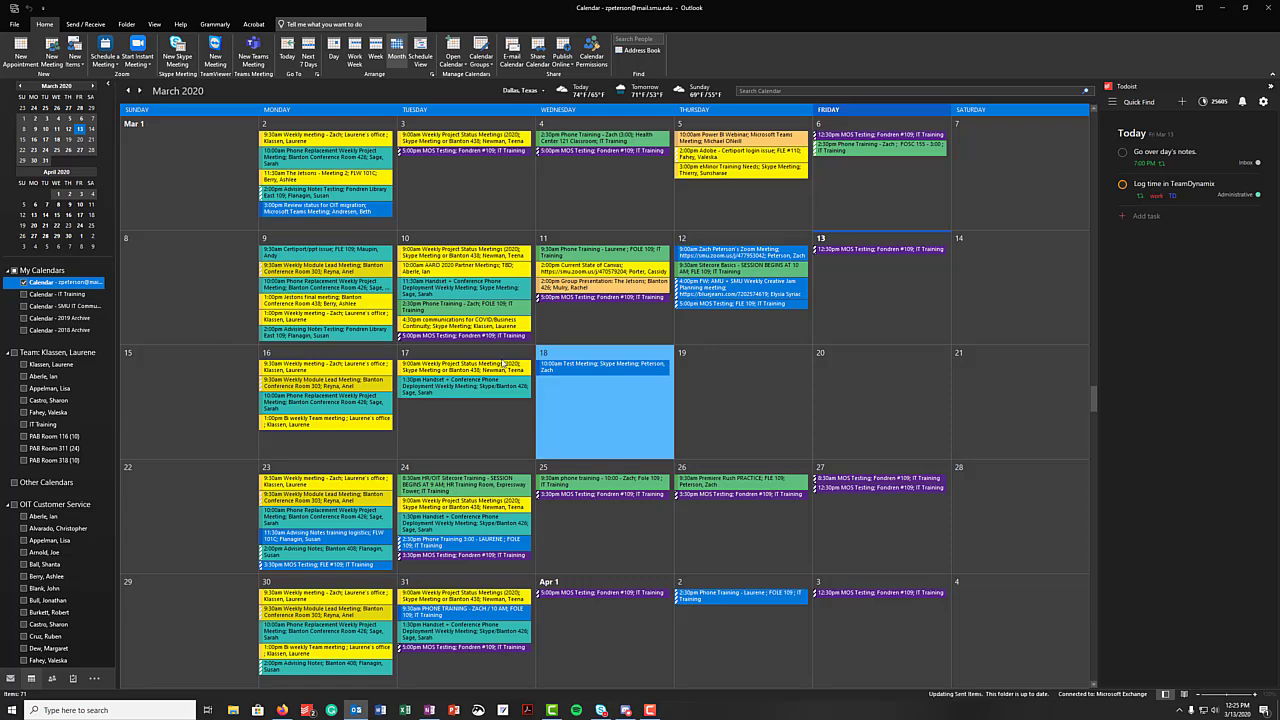
# Open the Test Meeting on Wednesday 3/18 from the calendar and join its Skype meeting using Skype for Business full audio and video.
pyautogui.doubleClick(584, 376)
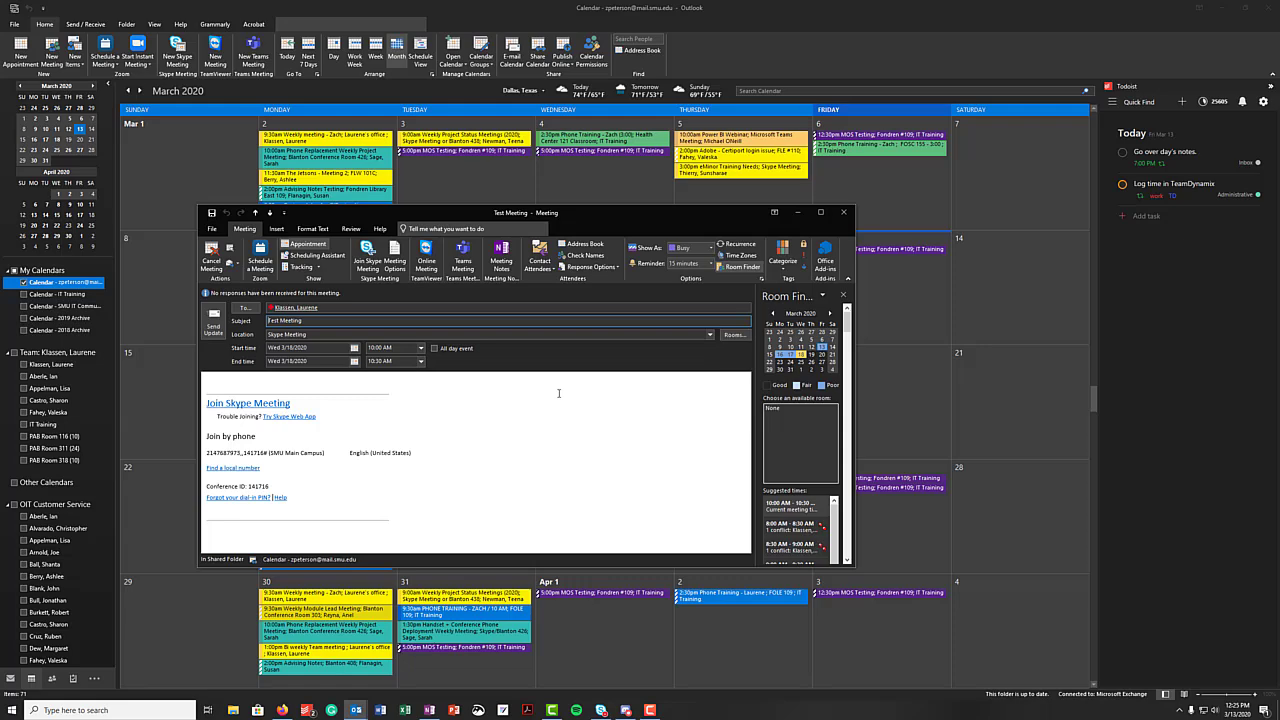
pyautogui.keyDown('ctrl'); pyautogui.click(224, 406); pyautogui.keyUp('ctrl')
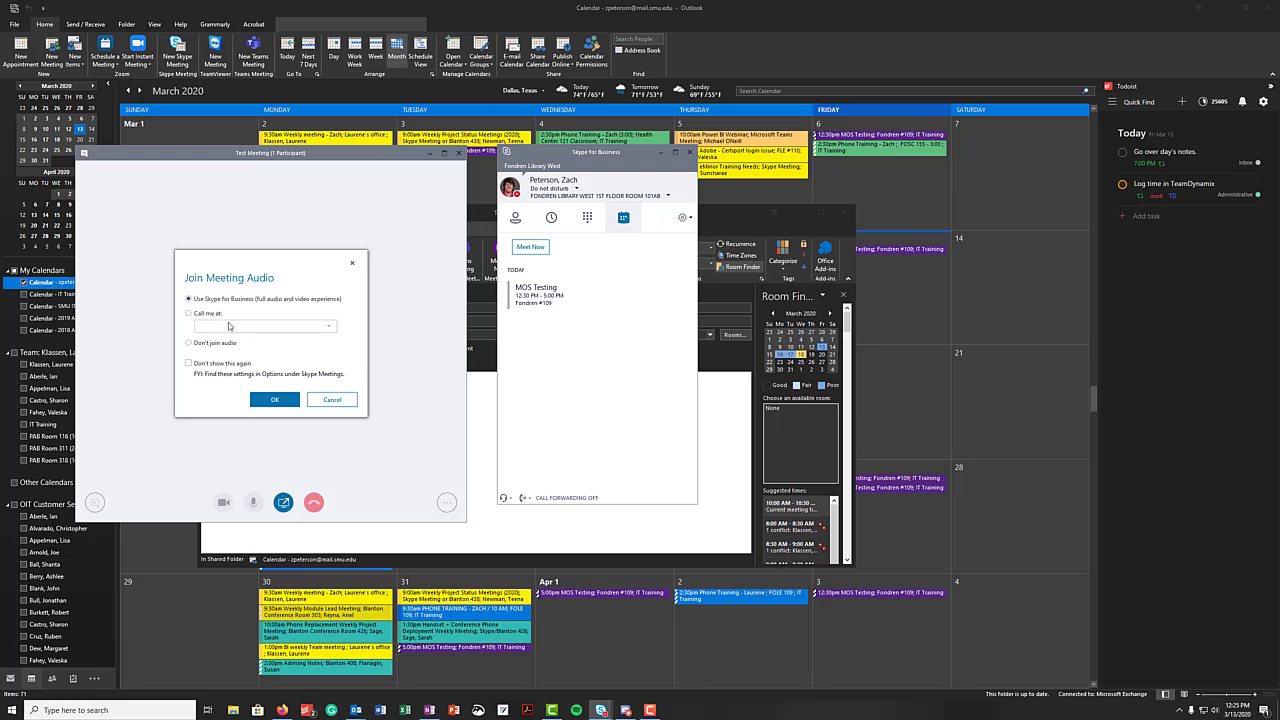
pyautogui.click(267, 404)
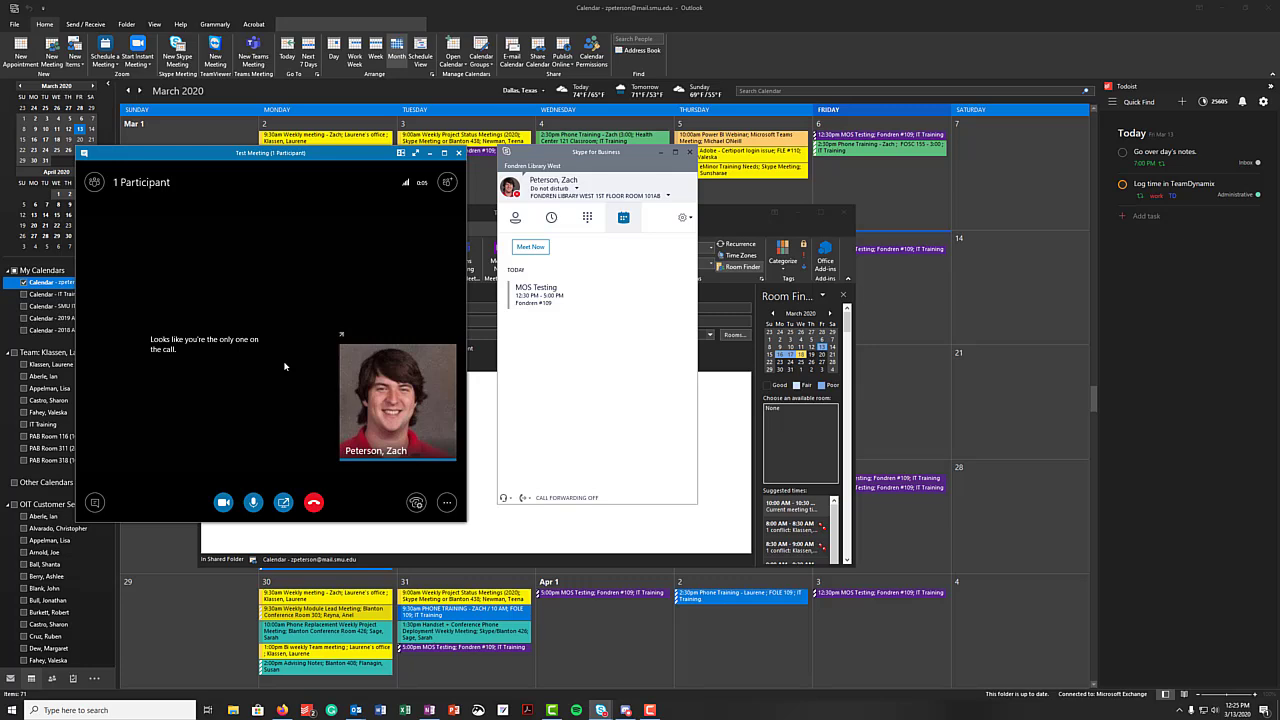
# Hang up the Test Meeting call, close its conversation window and return to the Outlook meeting window.
pyautogui.click(314, 502)
pyautogui.click(458, 153)
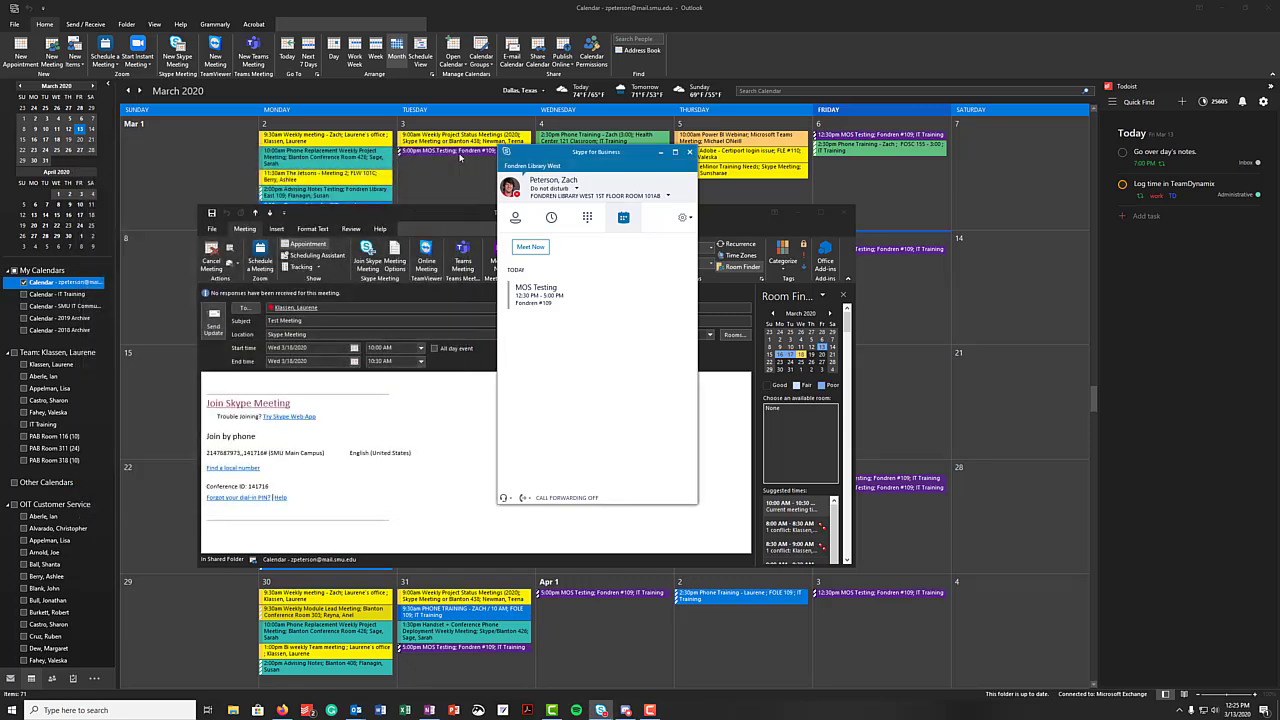
pyautogui.click(410, 214)
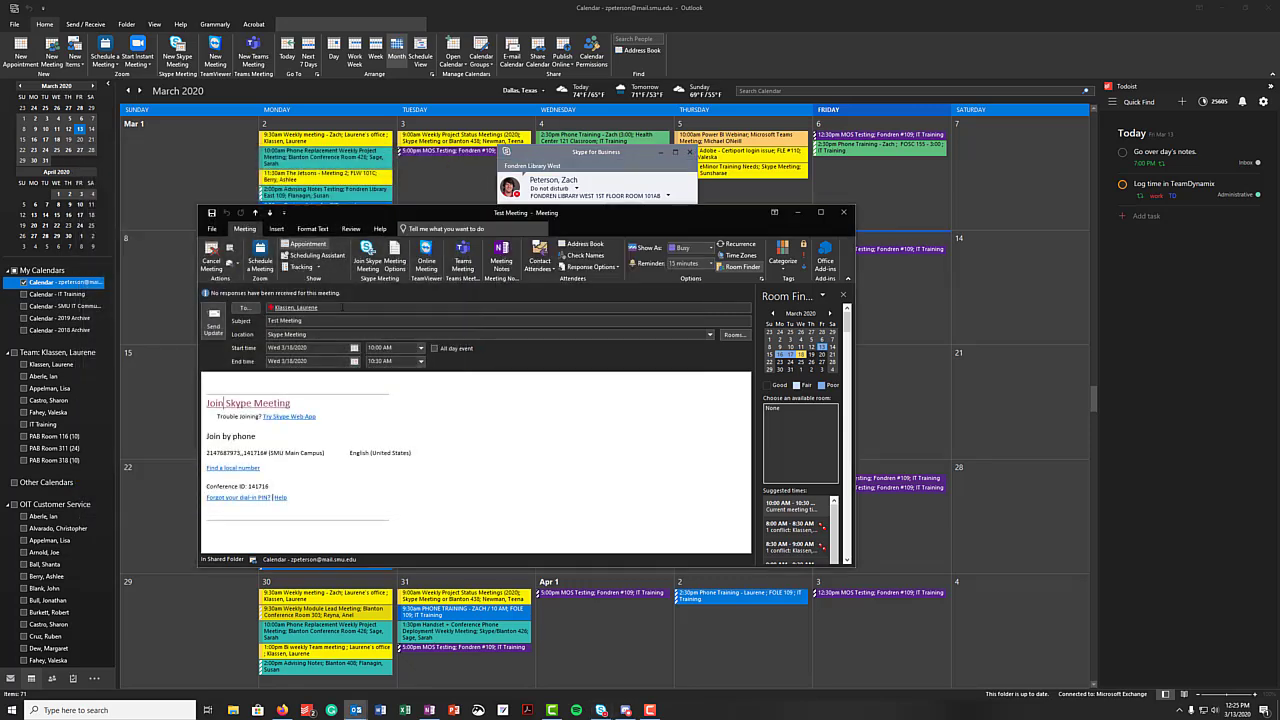